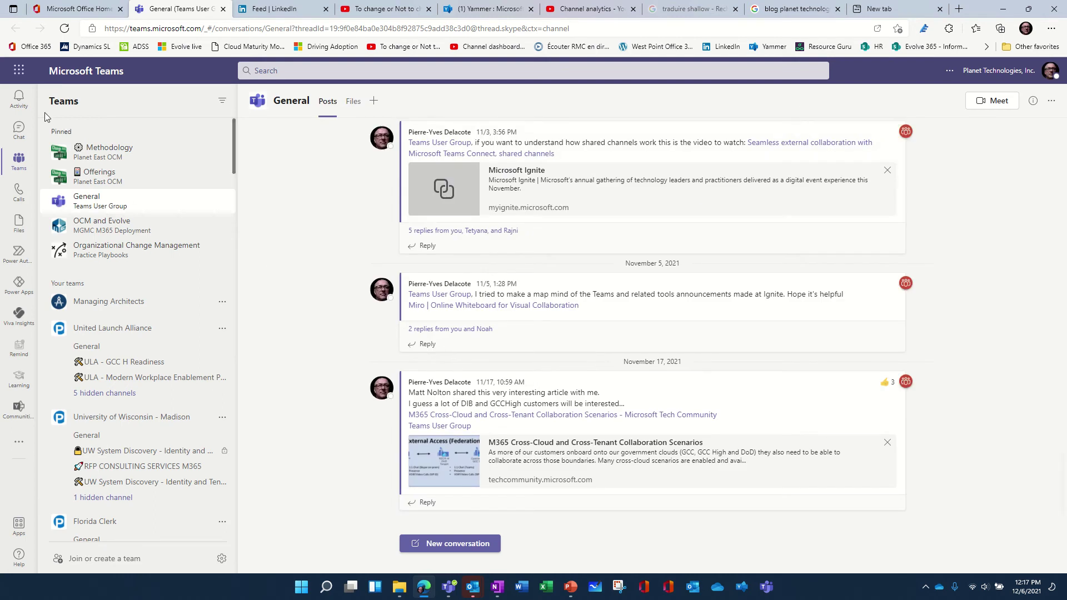
Open OneDrive My files from the Office 365 bookmark and check Edge's taskbar jump list.
click(26, 47)
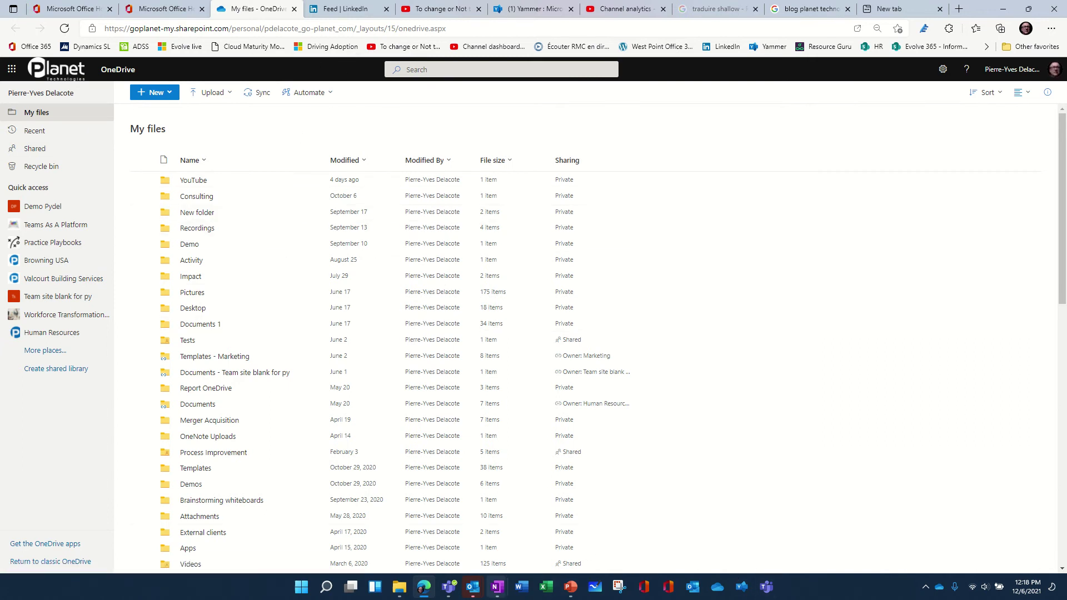
mouse_move(571, 587)
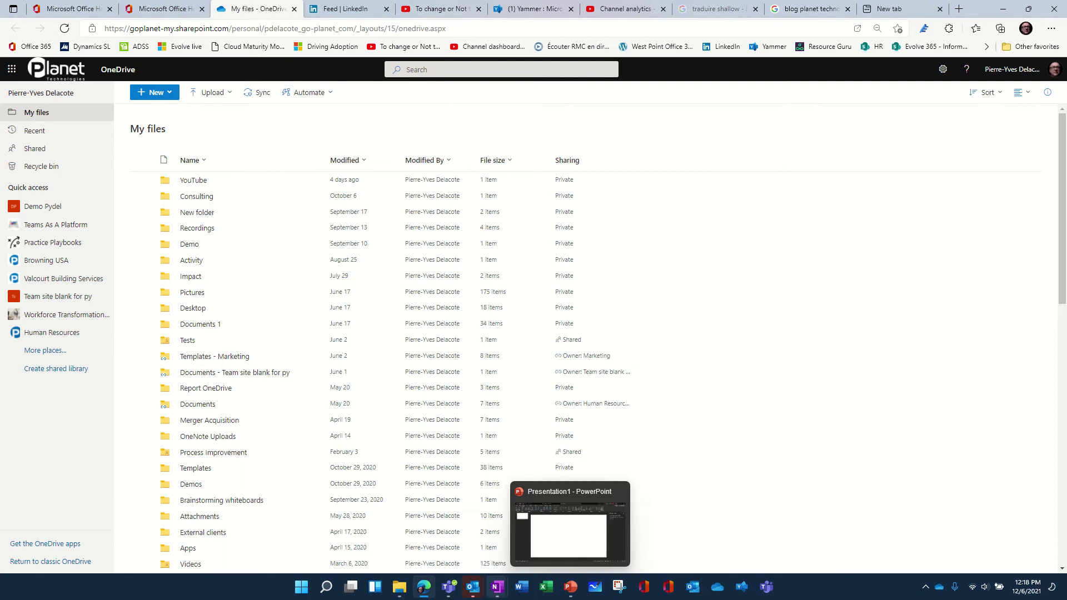
right_click(424, 591)
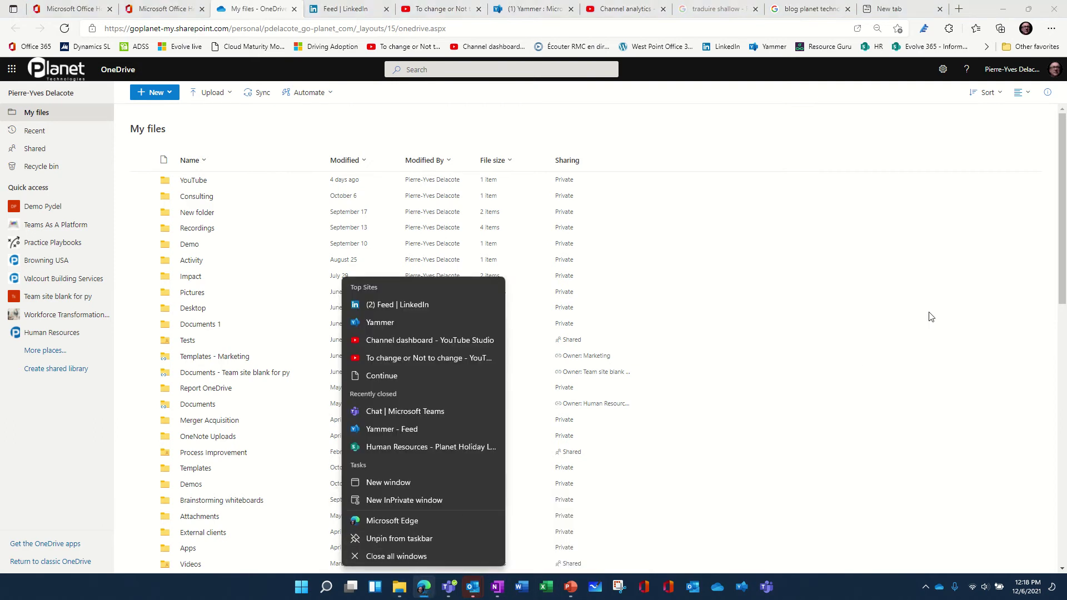
click(945, 303)
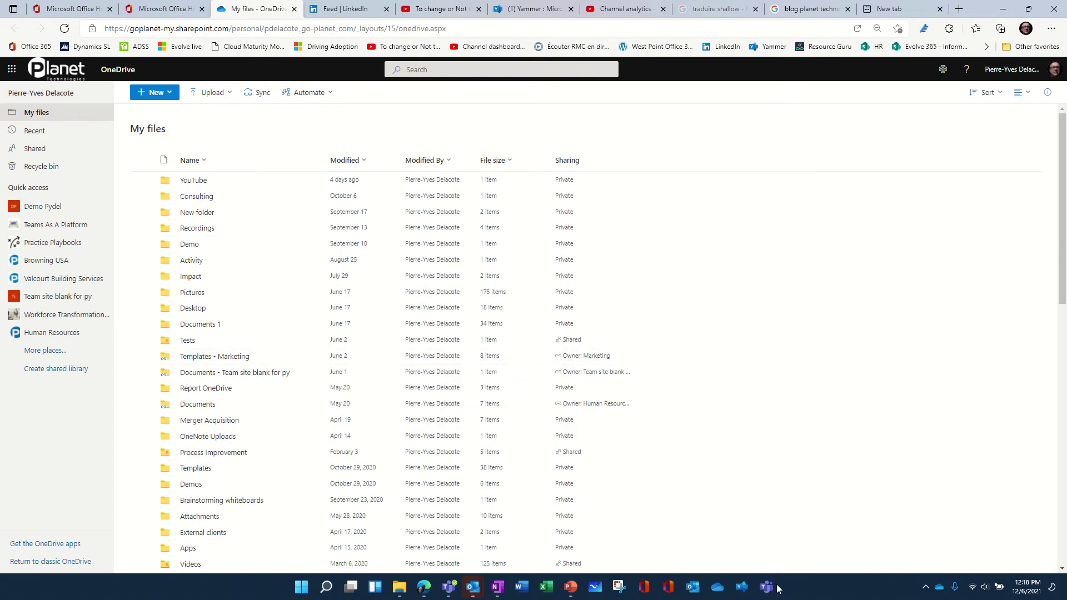
Minimize Edge and Teams, dismiss the Planet Daily Tag Up reminder, and launch the OneDrive app.
click(999, 9)
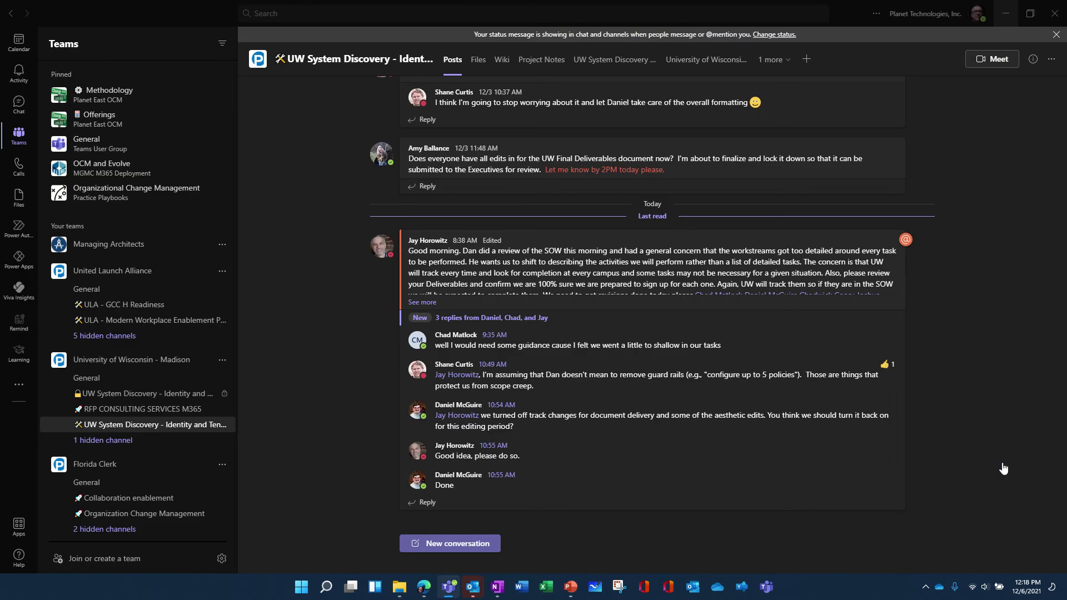
click(1006, 13)
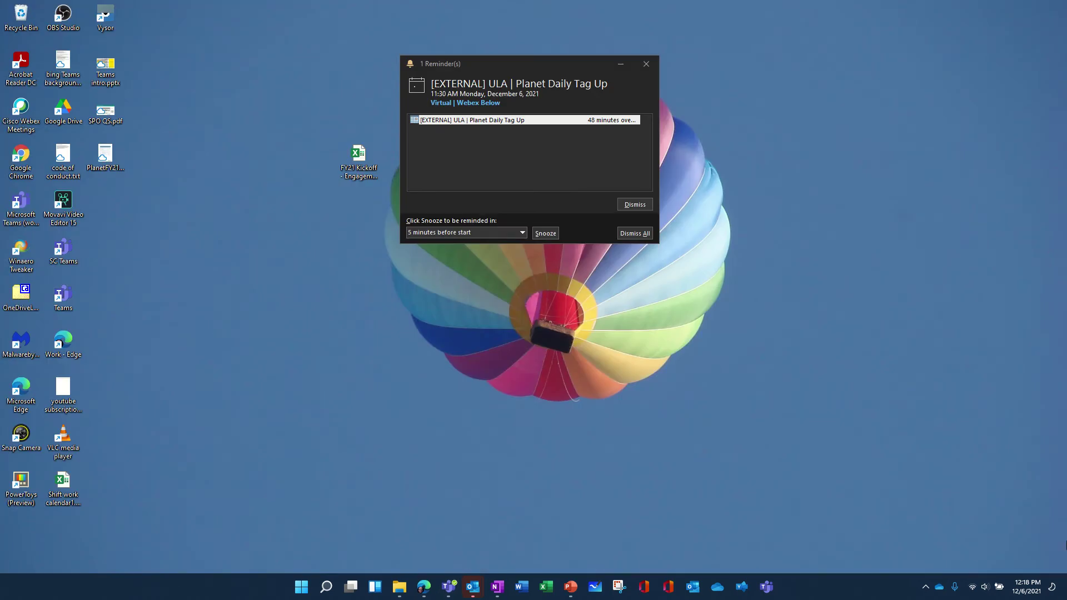
key(Escape)
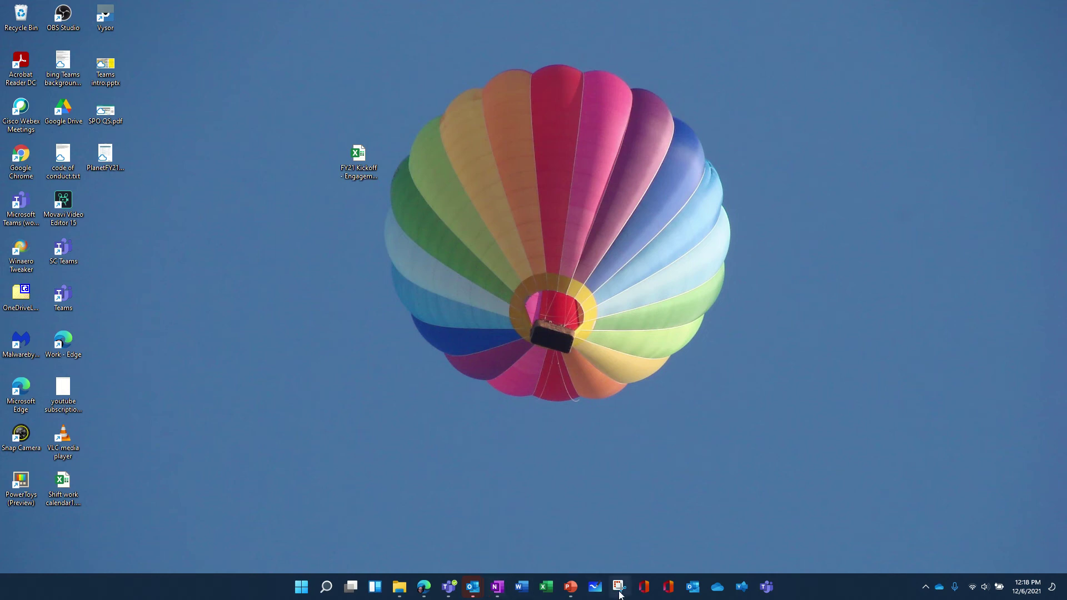
click(722, 589)
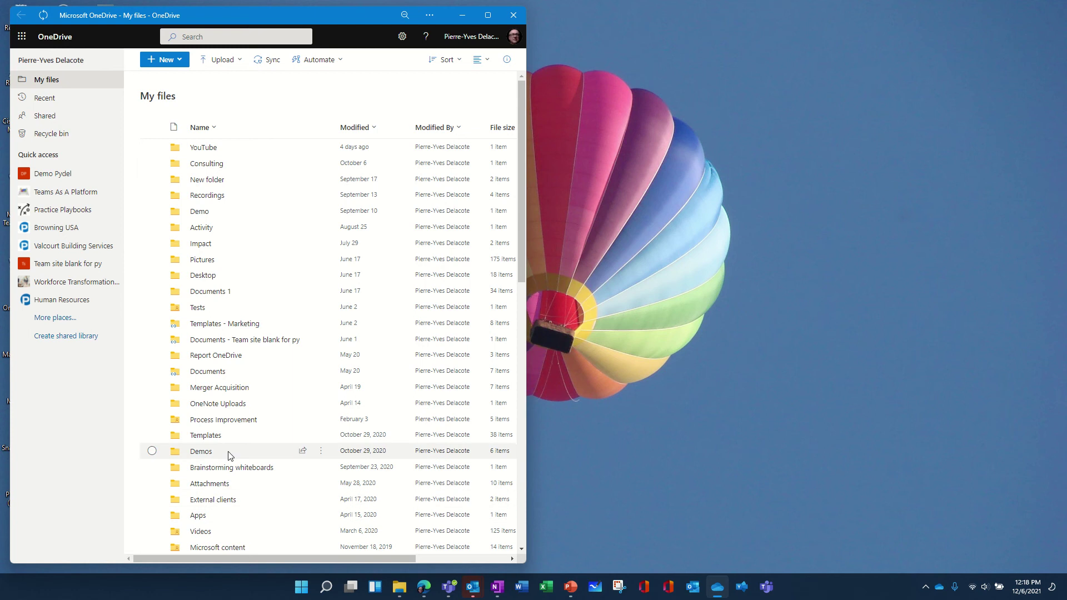
Sort My files by Name A to Z and open the Project folder.
click(207, 128)
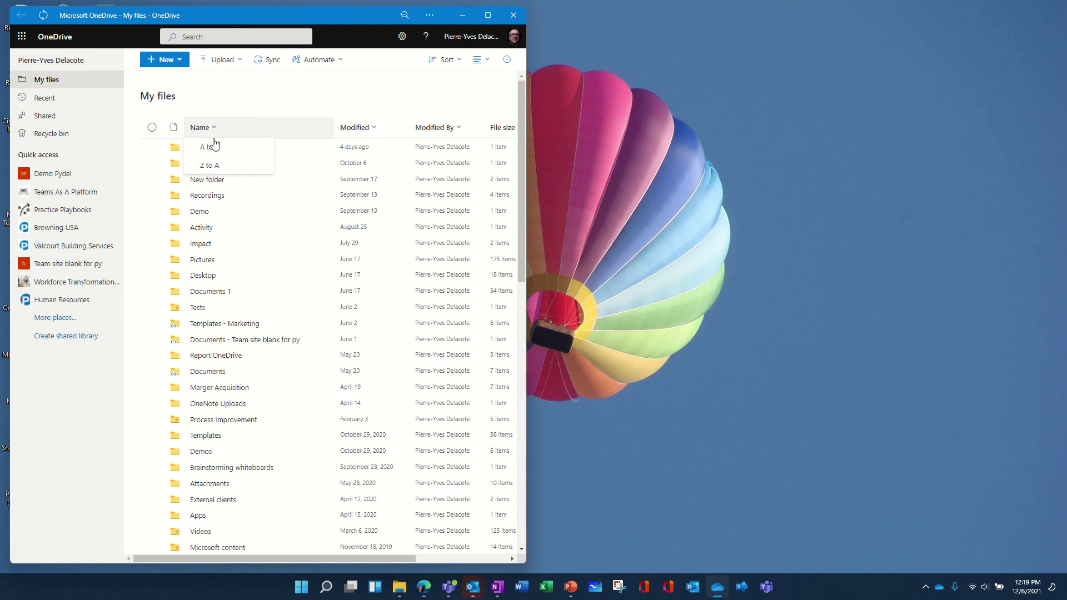
click(211, 148)
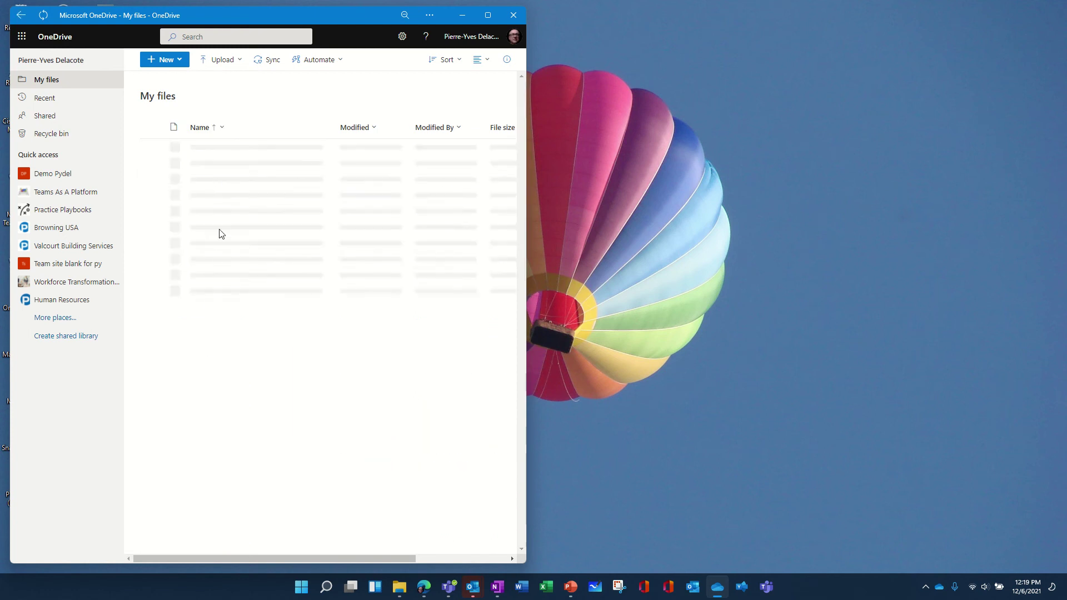
scroll(214, 357, down, 2)
scroll(214, 357, down, 1)
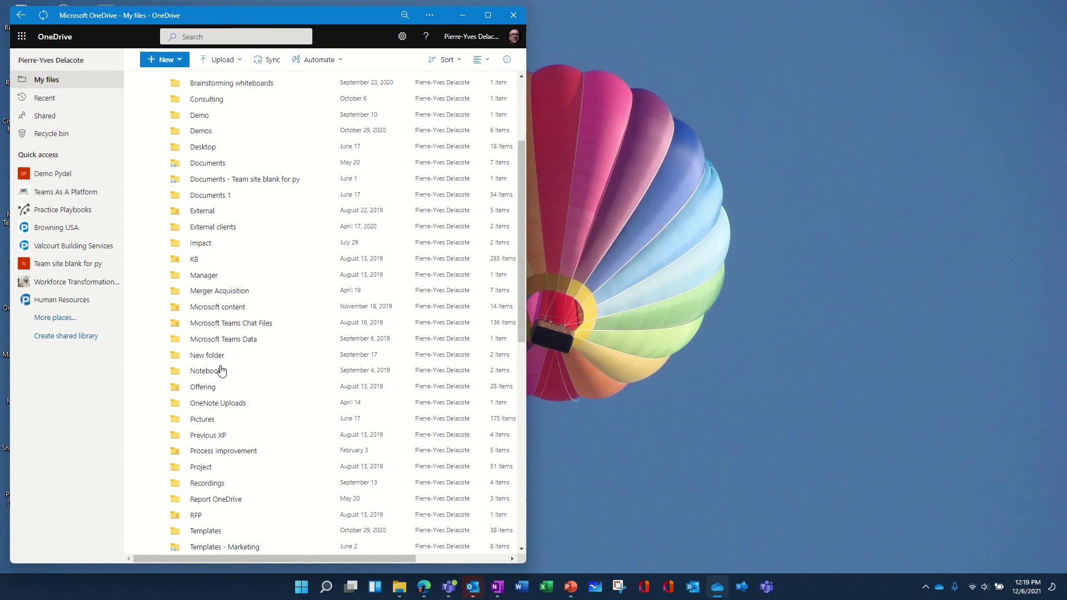
click(203, 468)
scroll(285, 230, up, 1)
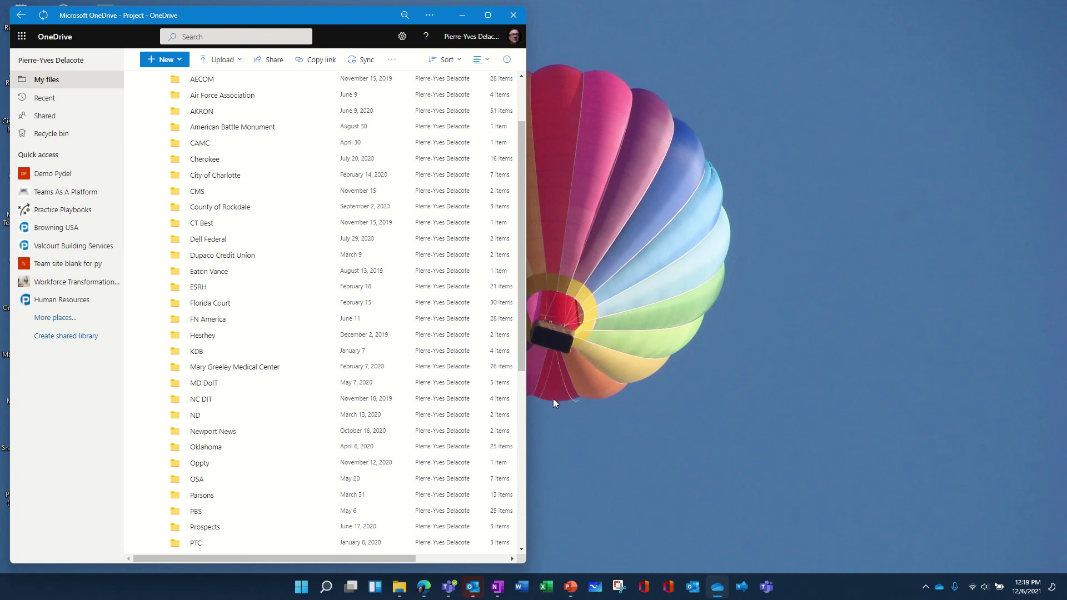
mouse_move(717, 598)
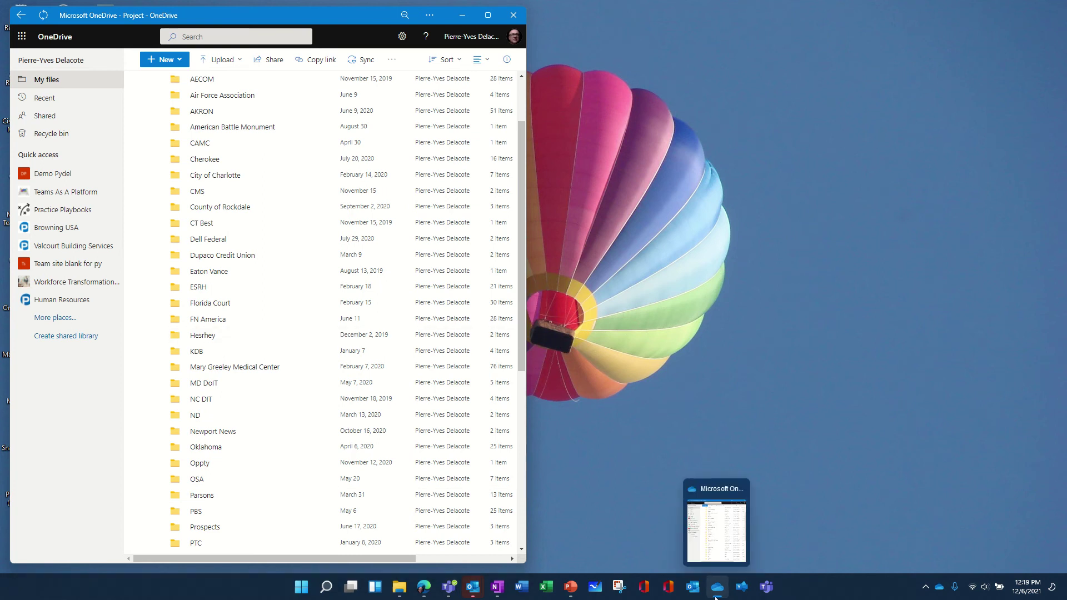
Launch the installed Yammer and Teams apps and shift the Teams window left.
click(743, 588)
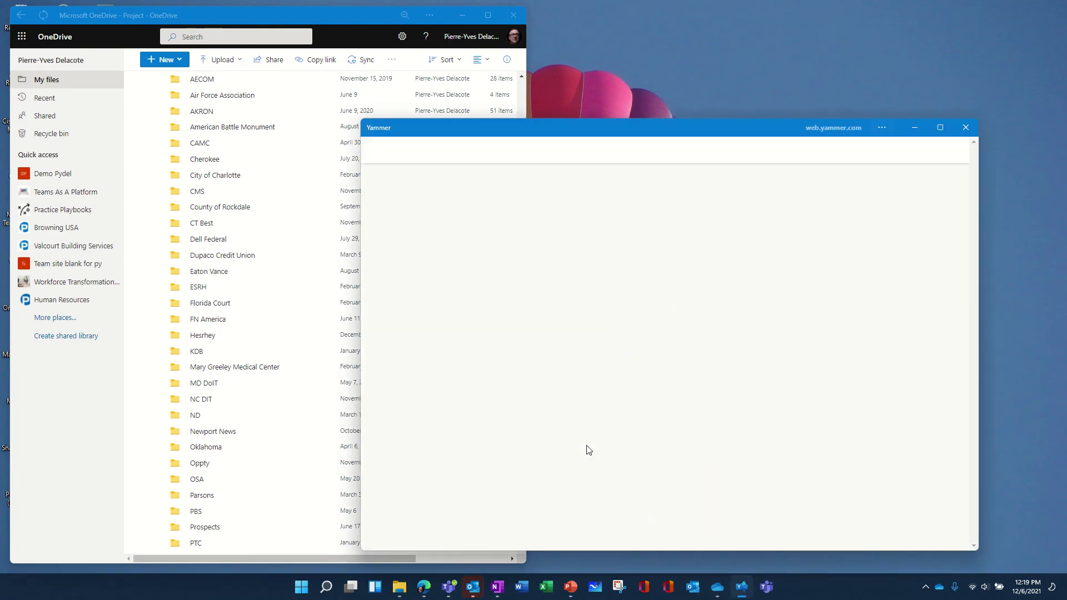
click(768, 592)
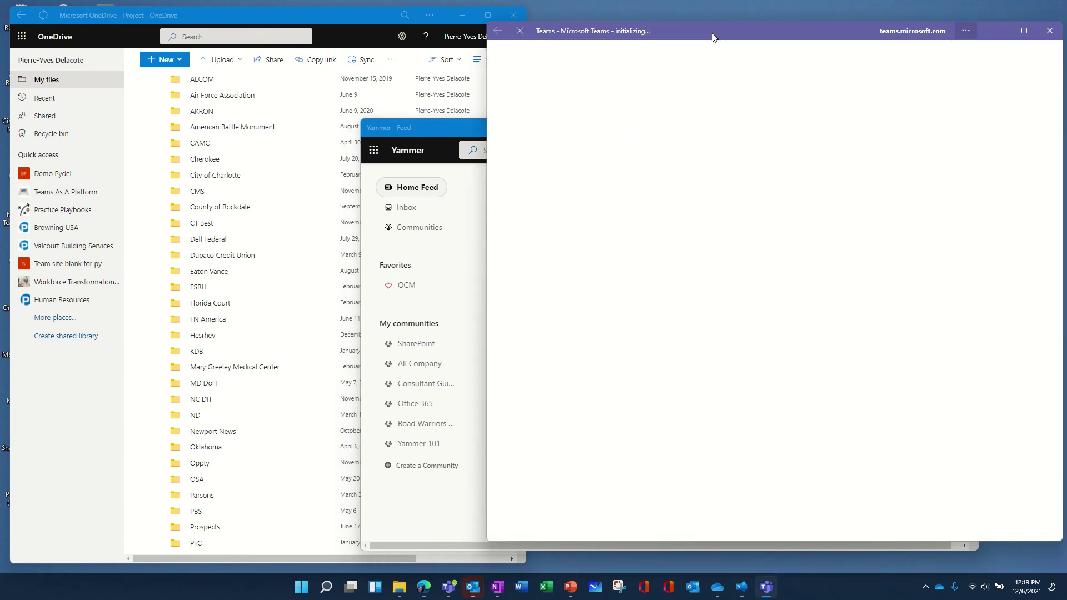
drag(713, 37, 639, 37)
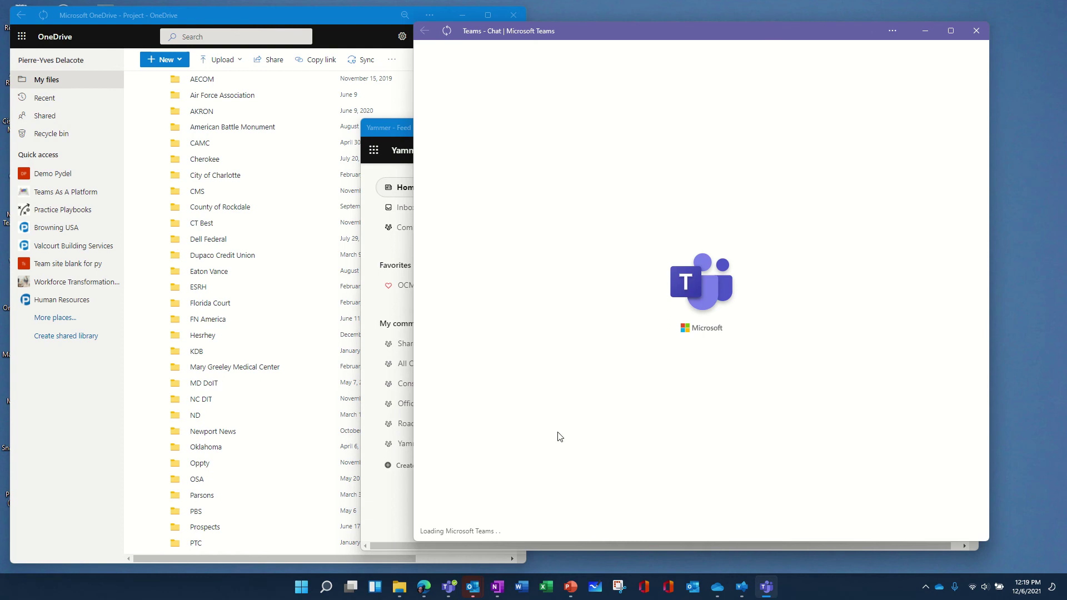
Check the Teams account and organisation menu, then close it.
mouse_move(451, 592)
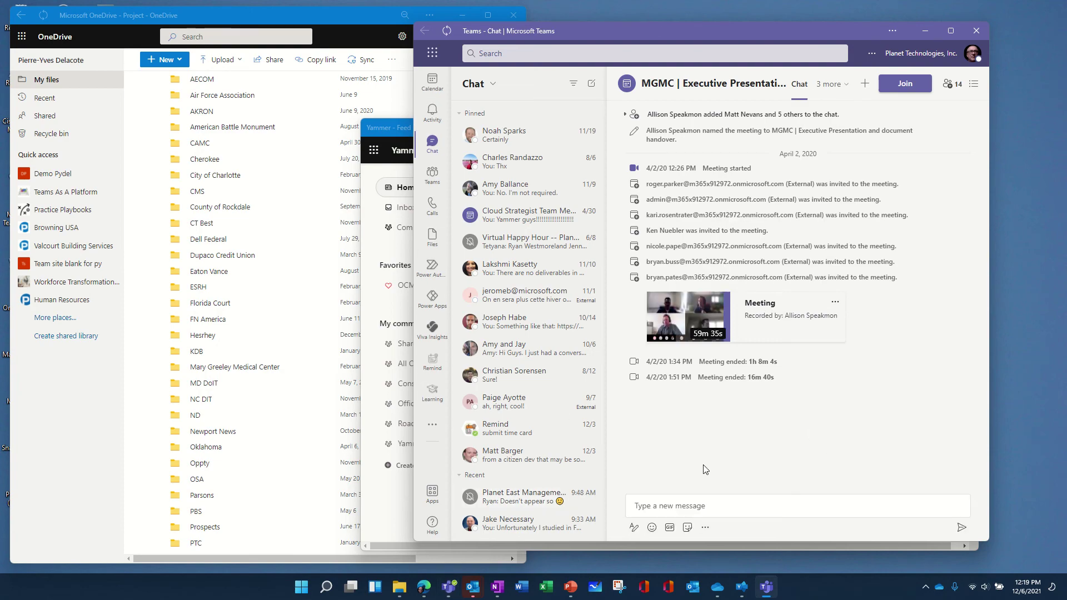
click(906, 57)
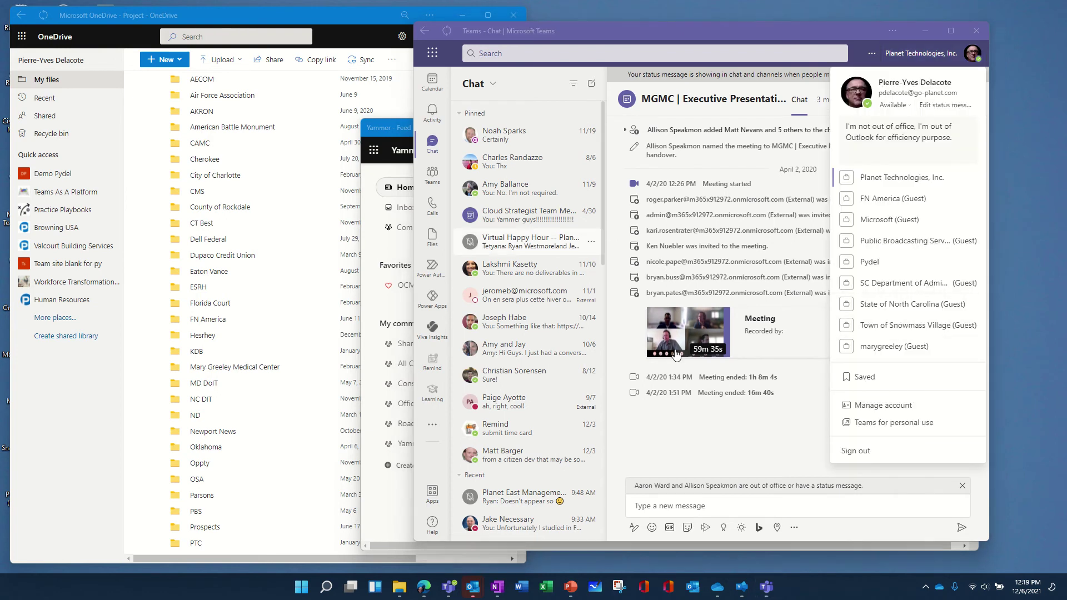
click(681, 555)
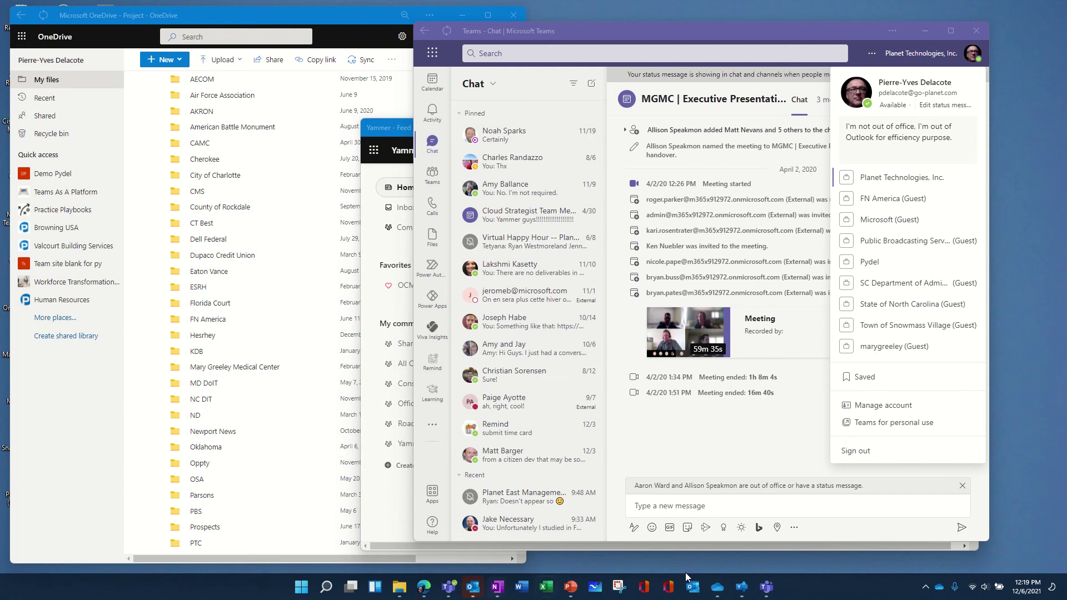
click(906, 58)
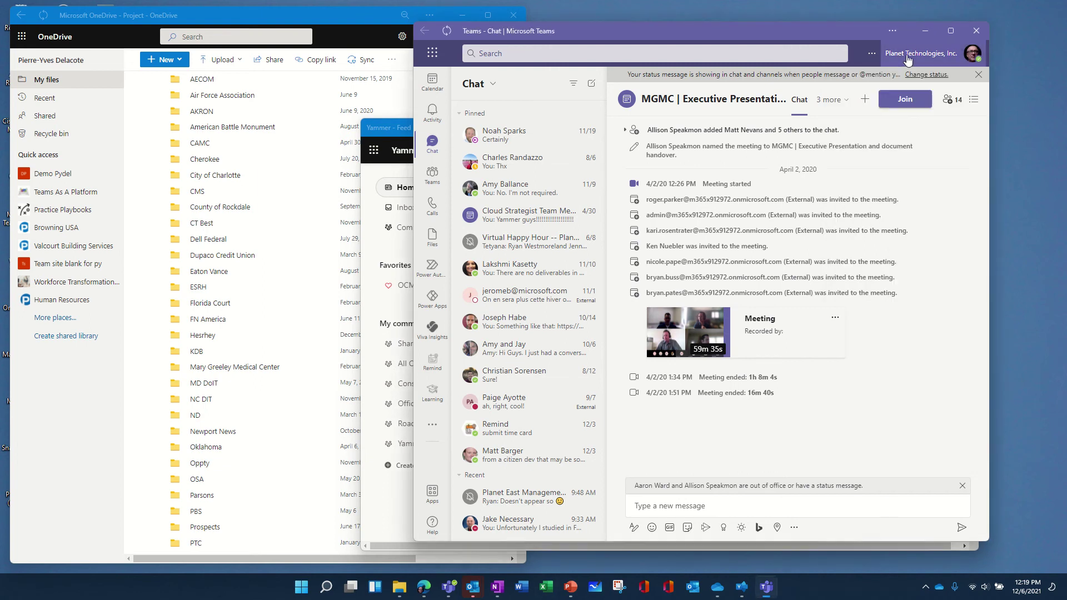
mouse_move(715, 585)
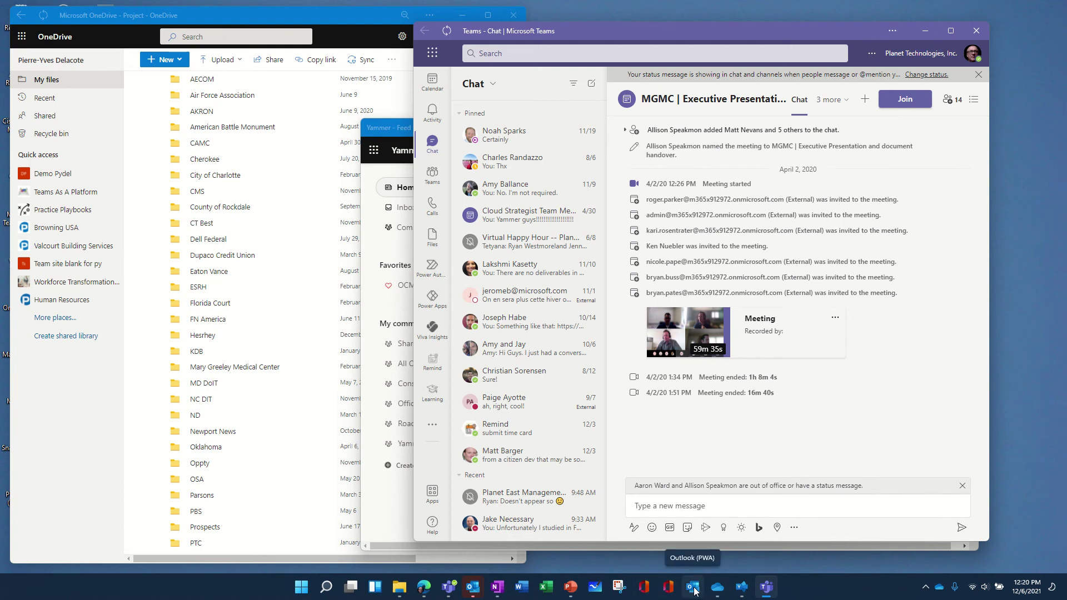
click(693, 588)
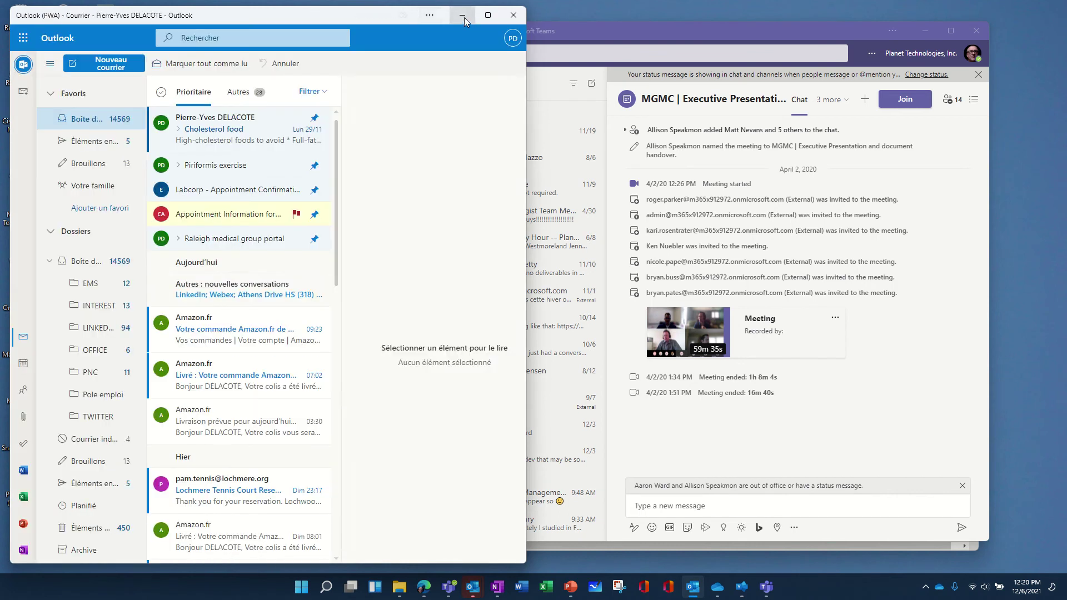
click(462, 15)
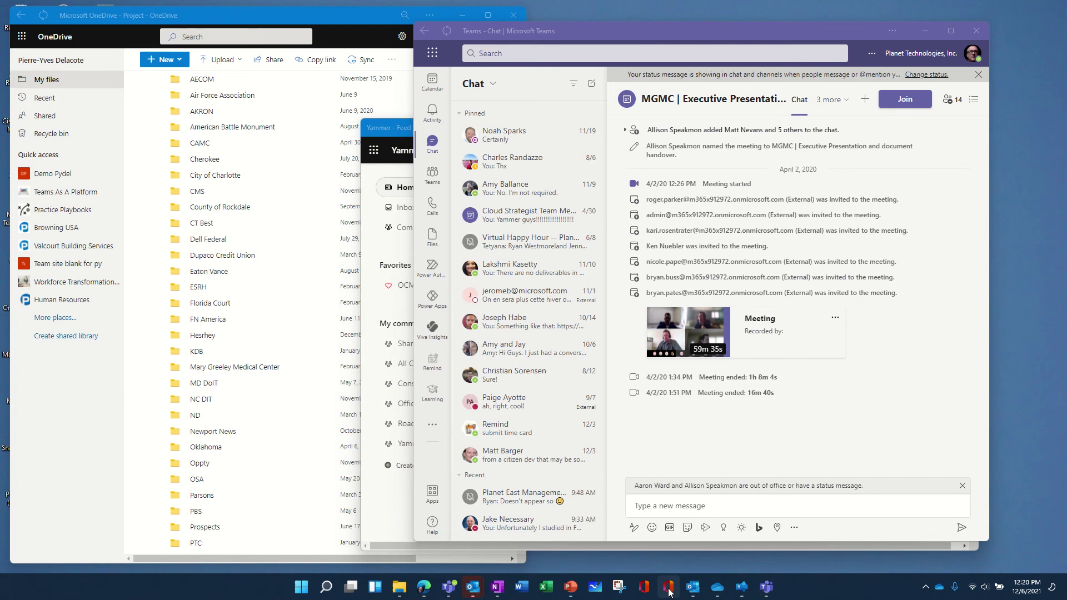
click(668, 589)
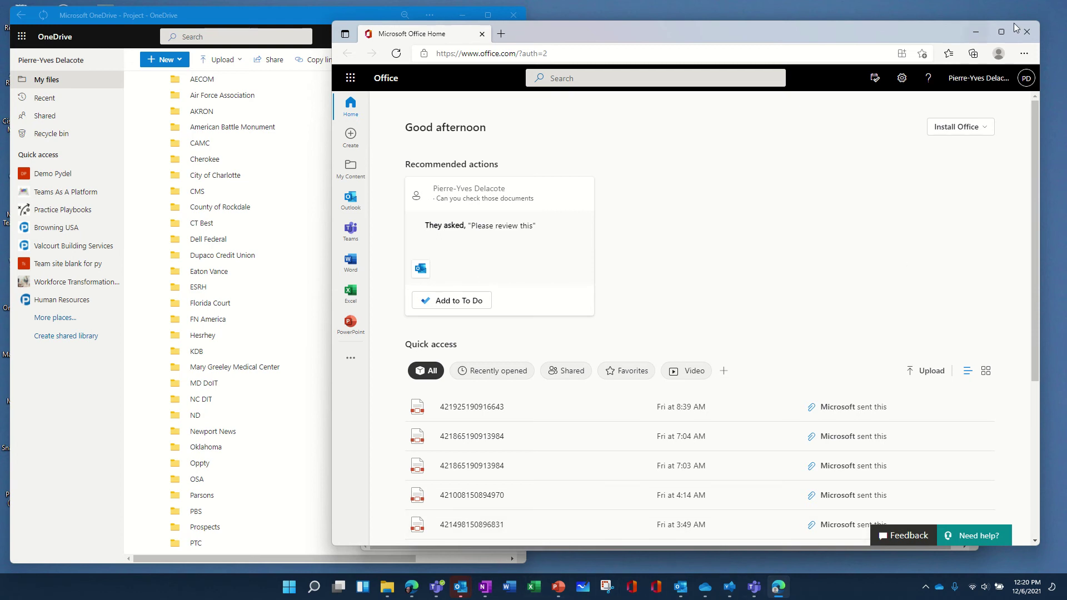
Close the Office home, Teams, Yammer and OneDrive app windows and return to Edge.
click(1026, 33)
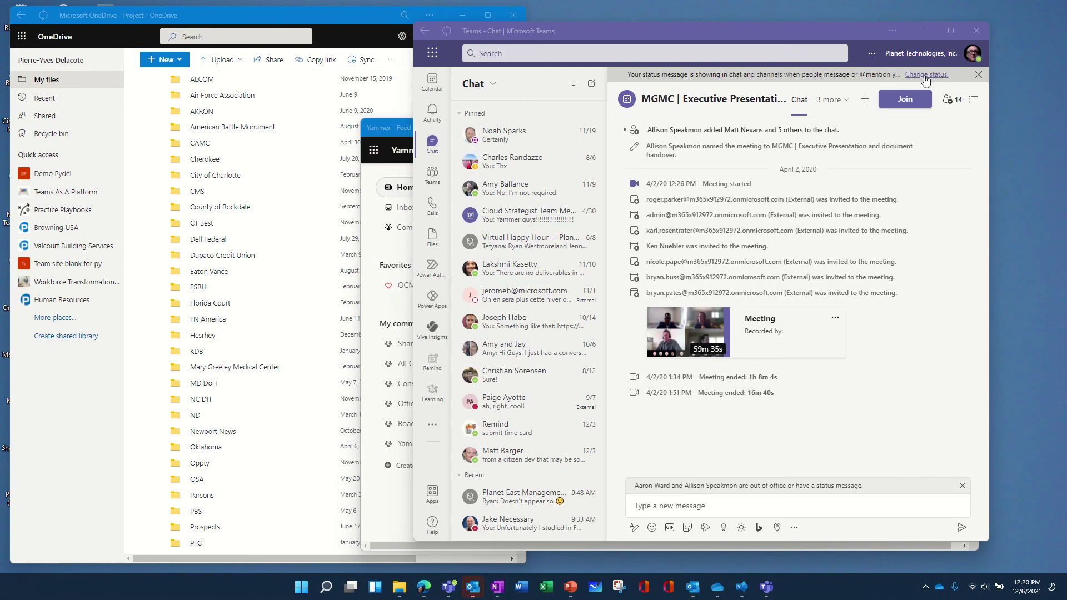
click(977, 30)
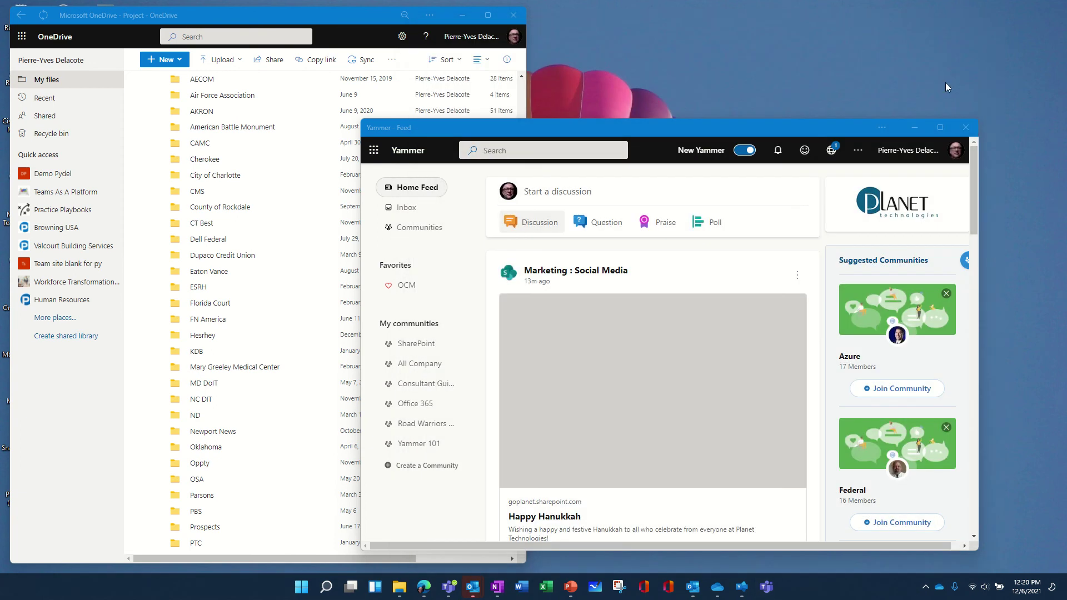
click(967, 124)
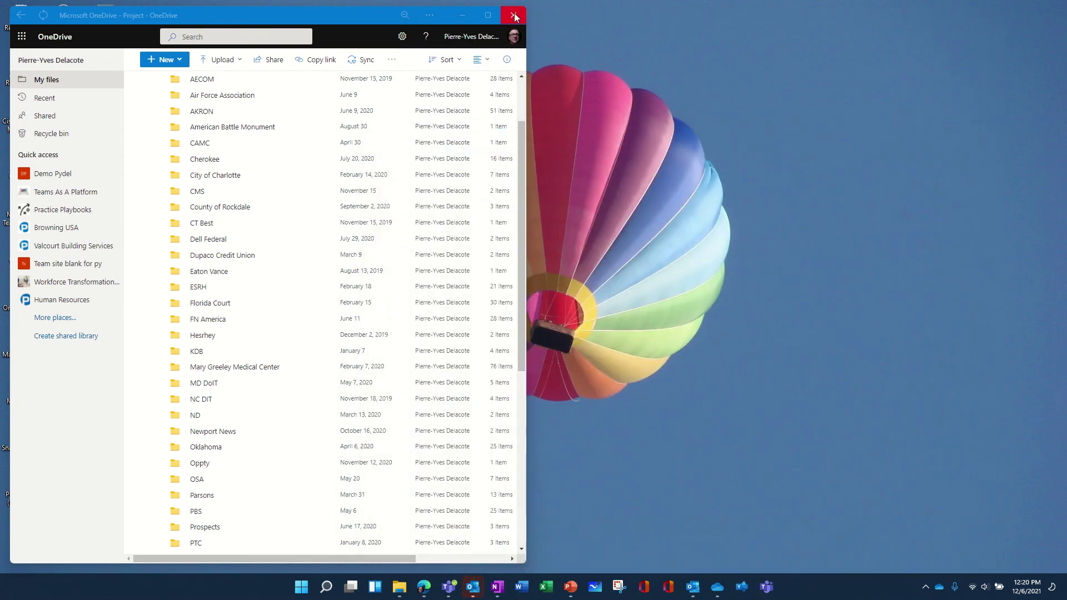
click(514, 15)
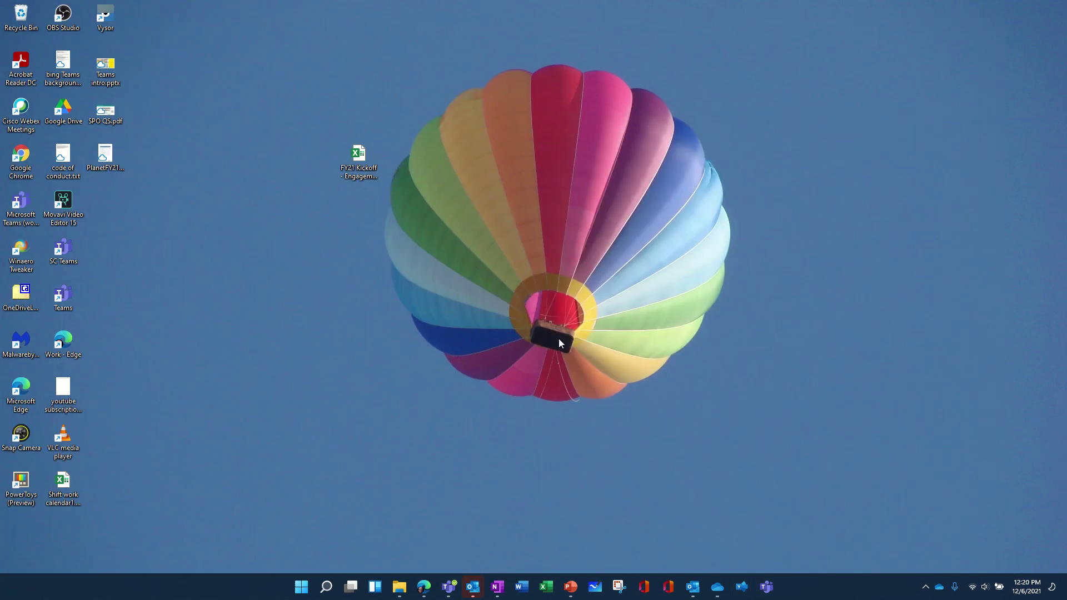
click(422, 590)
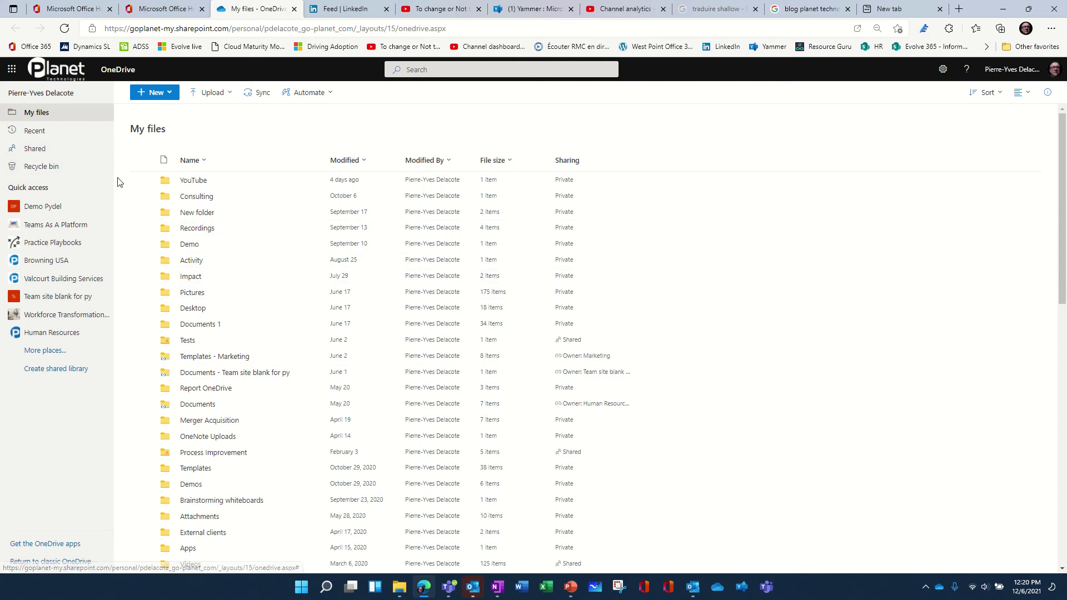
Switch to the Microsoft Office Home tab and open OneNote's recent notebooks list.
click(81, 12)
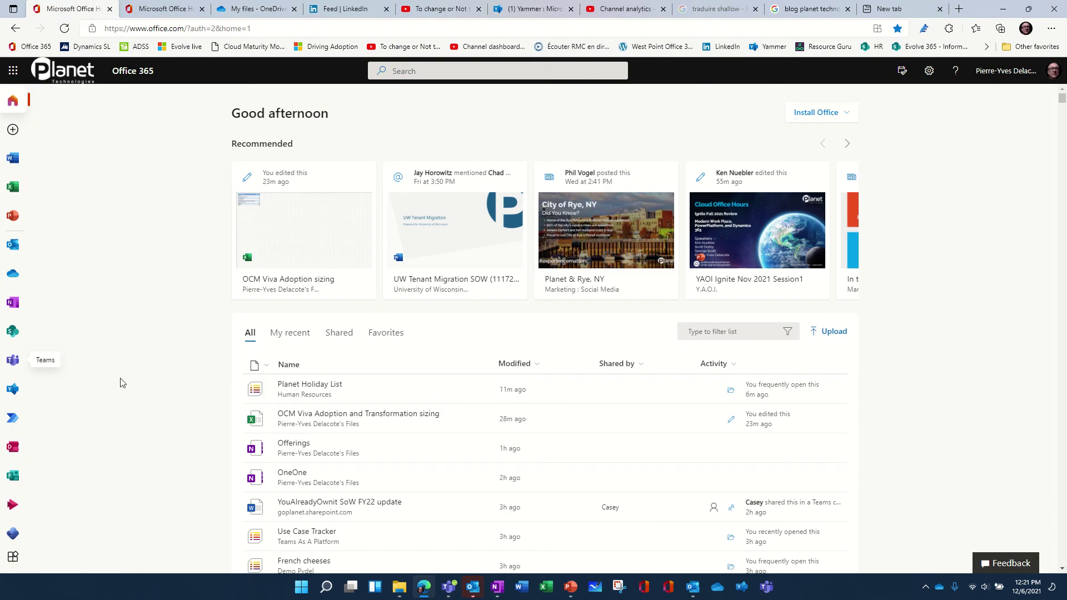
click(13, 306)
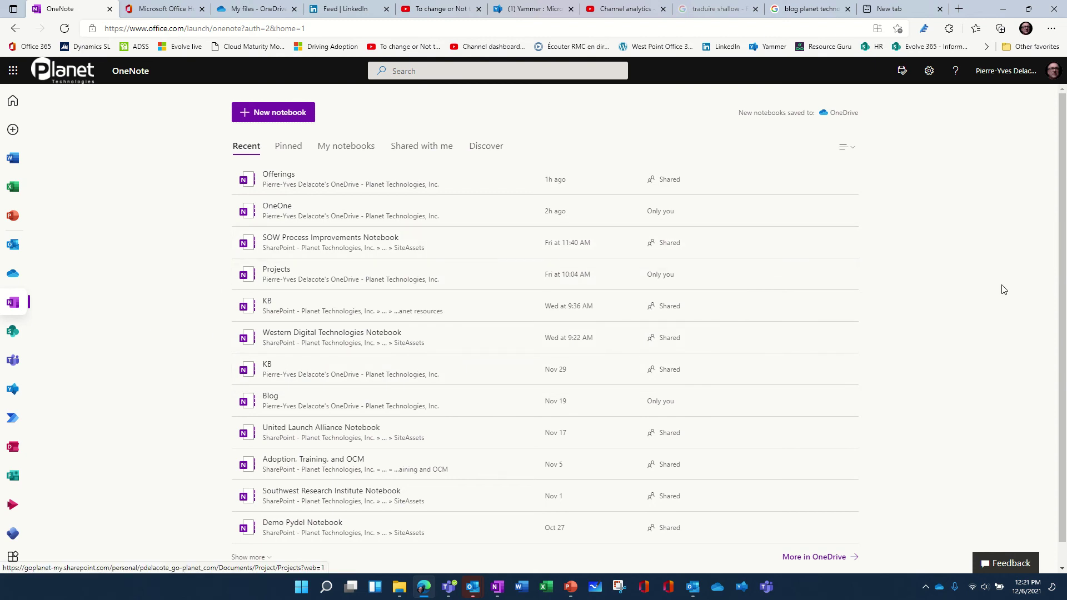
Install the Office site as an app pinned to taskbar and Start, then close its window.
click(878, 29)
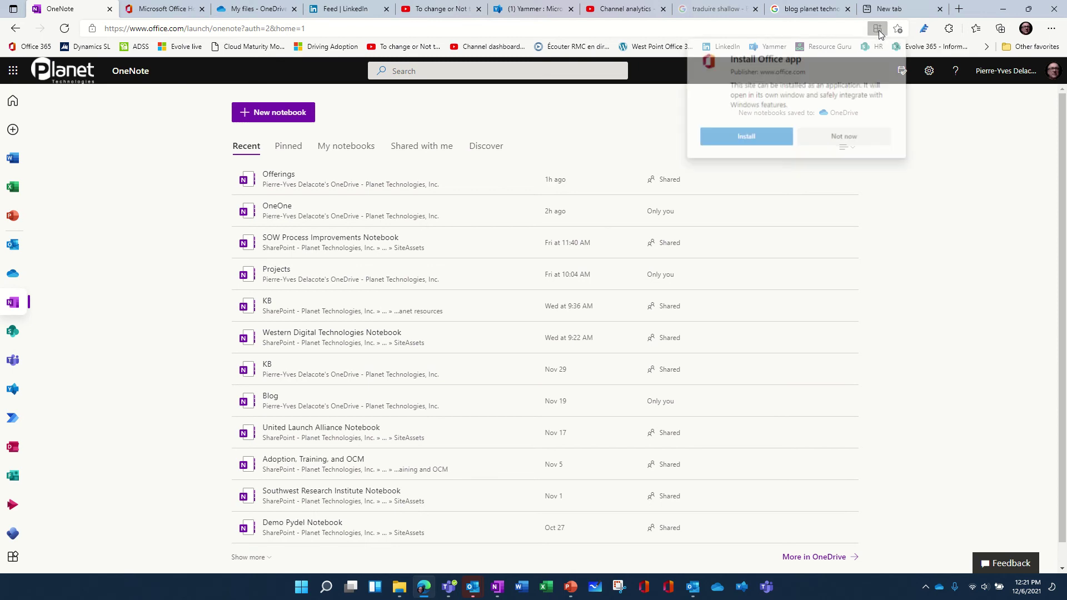
click(775, 143)
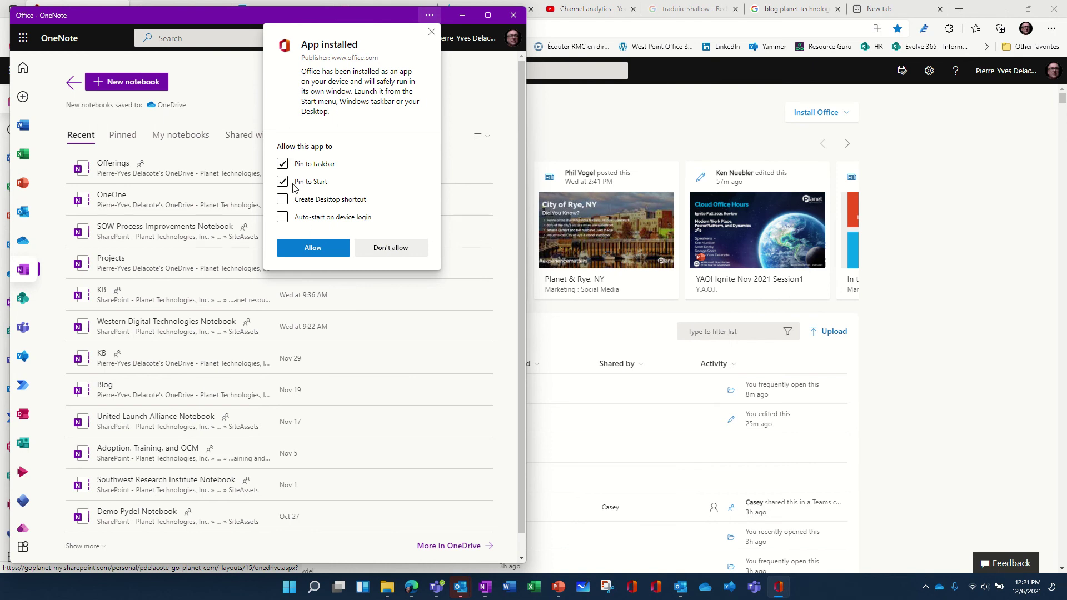
click(322, 245)
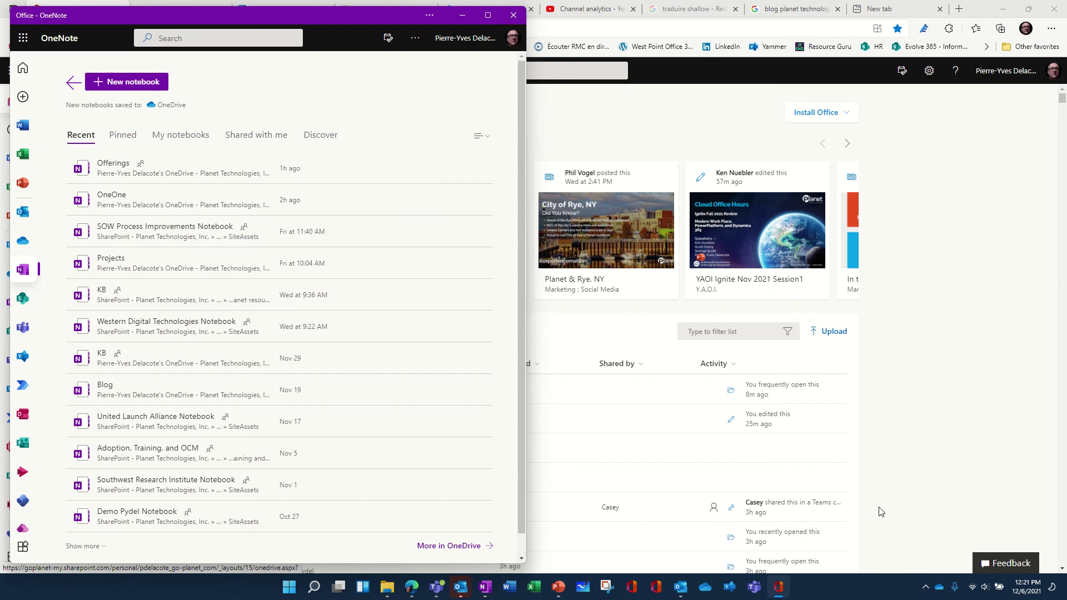
click(514, 15)
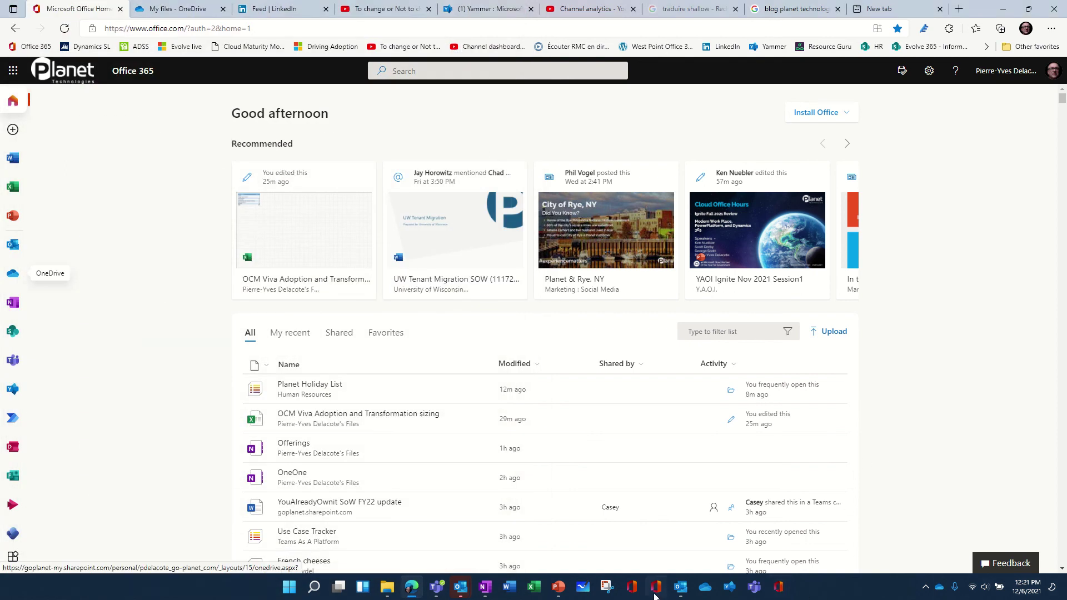
Launch and close the pinned Office app, then switch to the To change or Not to change tab.
click(779, 588)
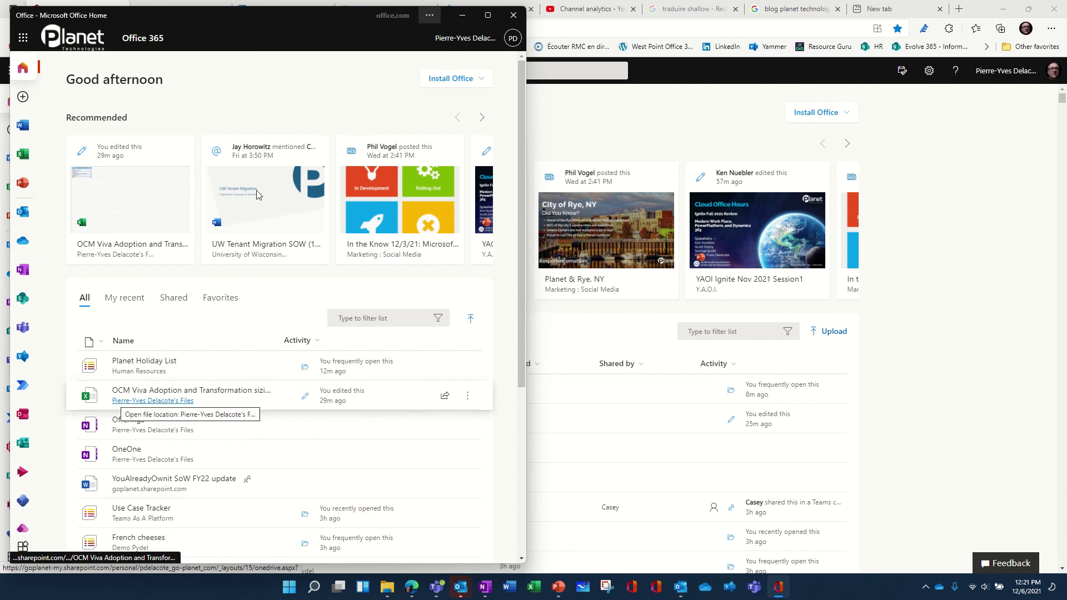
click(513, 15)
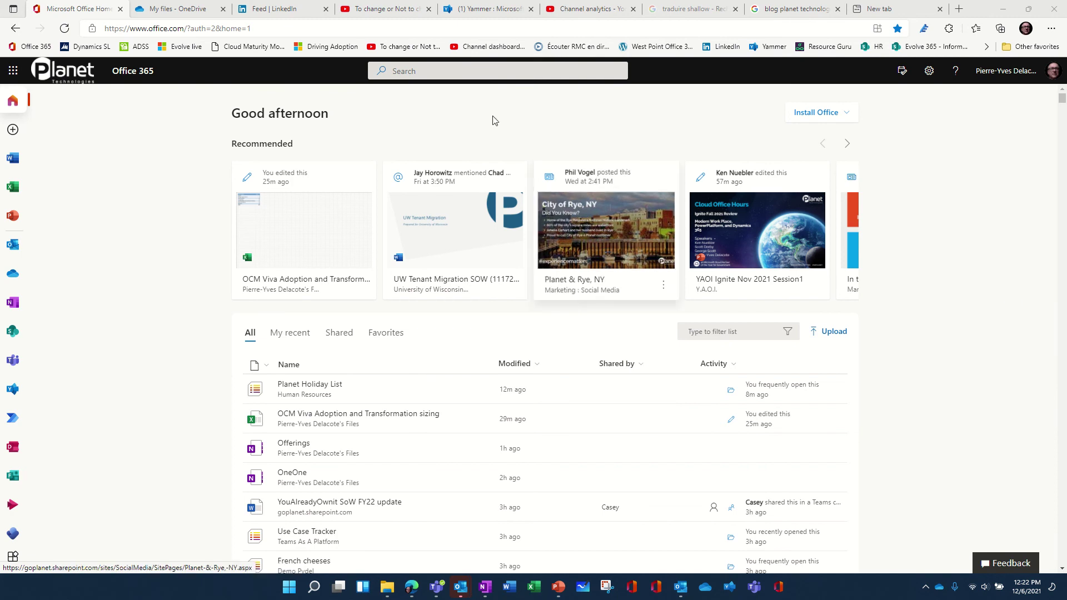
click(392, 11)
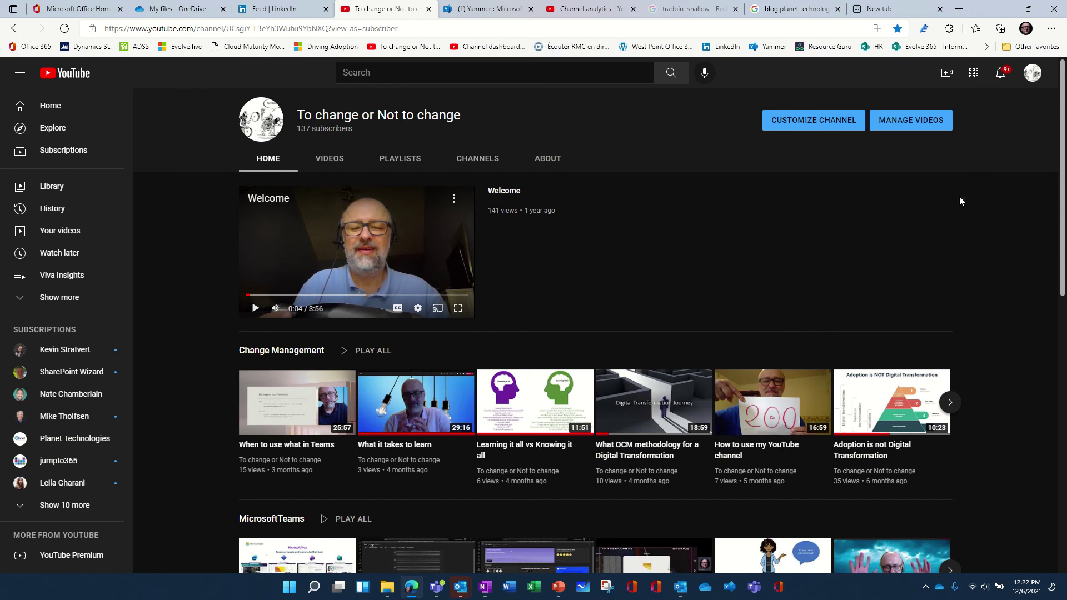
Install YouTube as an app, allow pinning to taskbar and Start, and close its window.
click(877, 29)
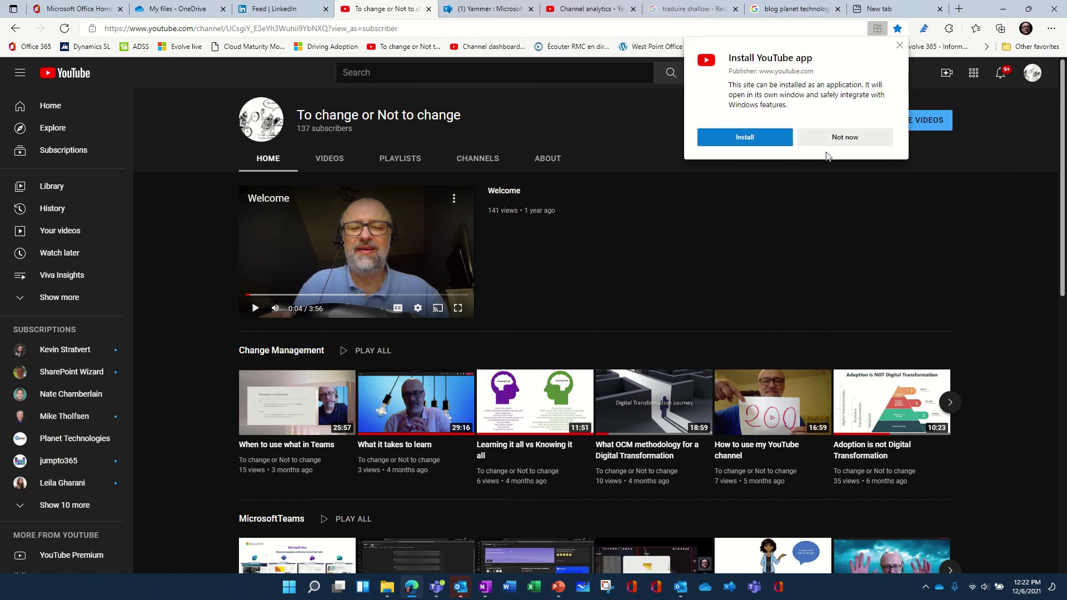
click(755, 138)
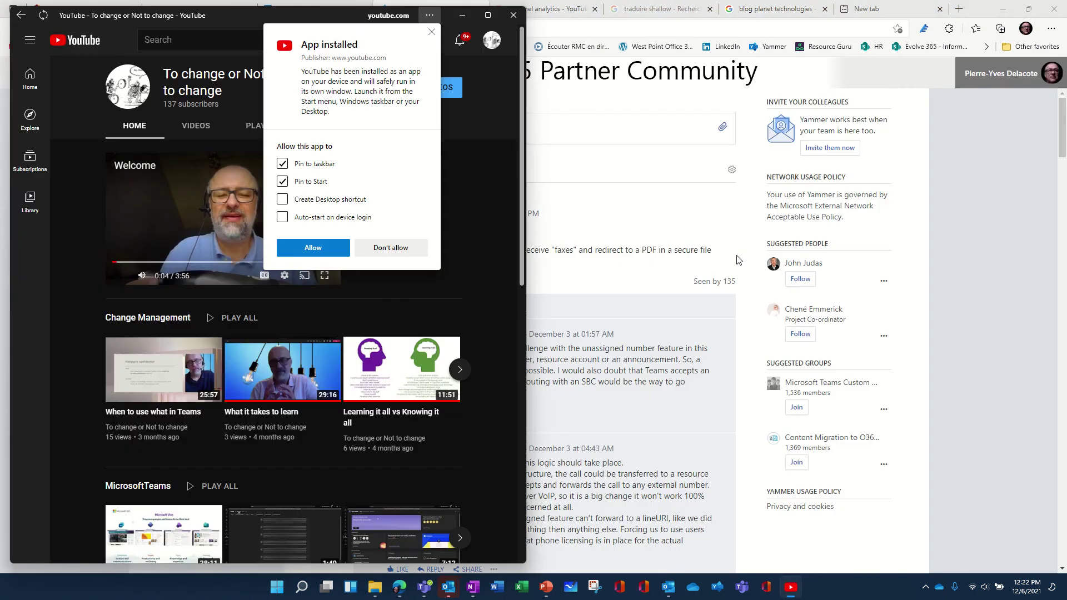
click(306, 249)
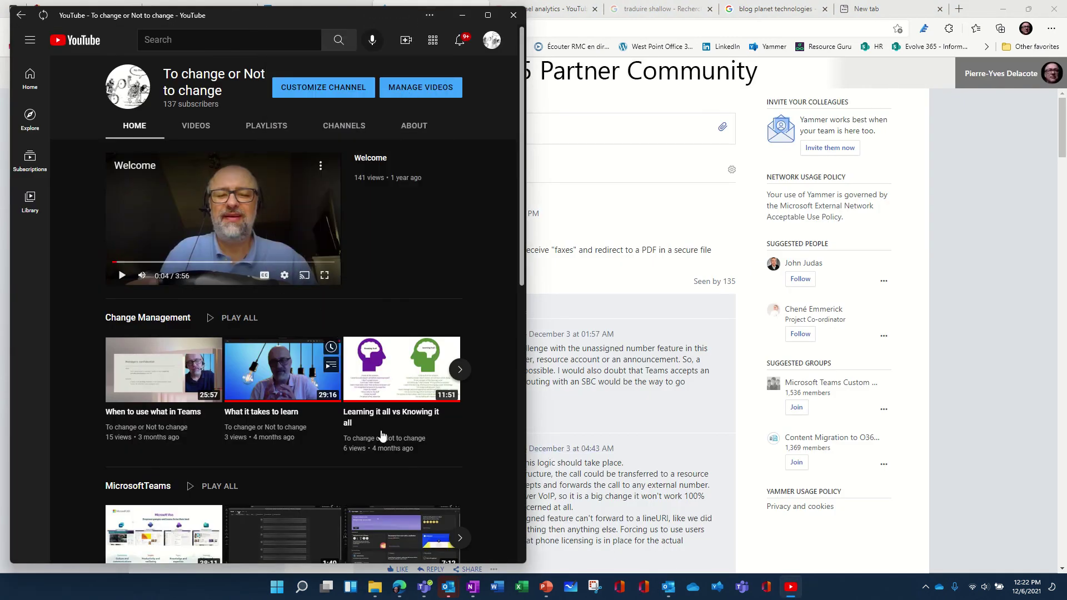
click(513, 18)
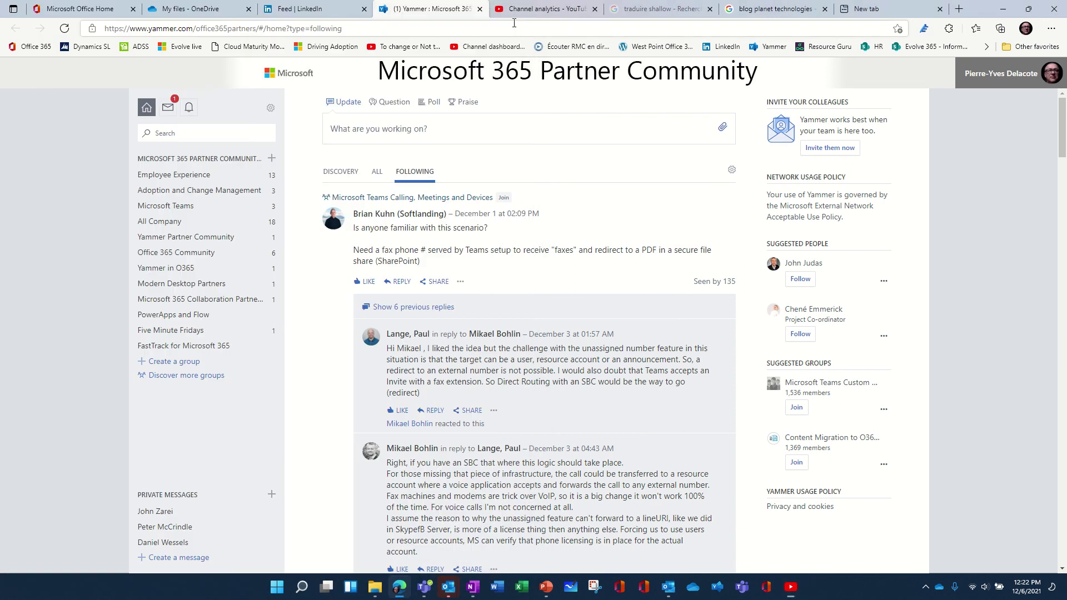
click(791, 588)
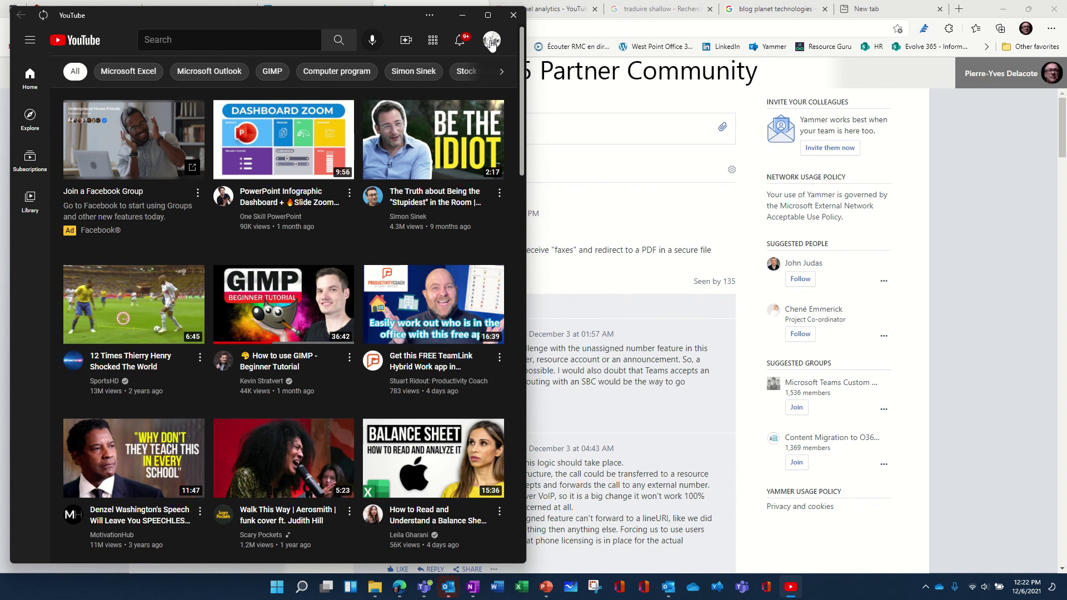
click(491, 42)
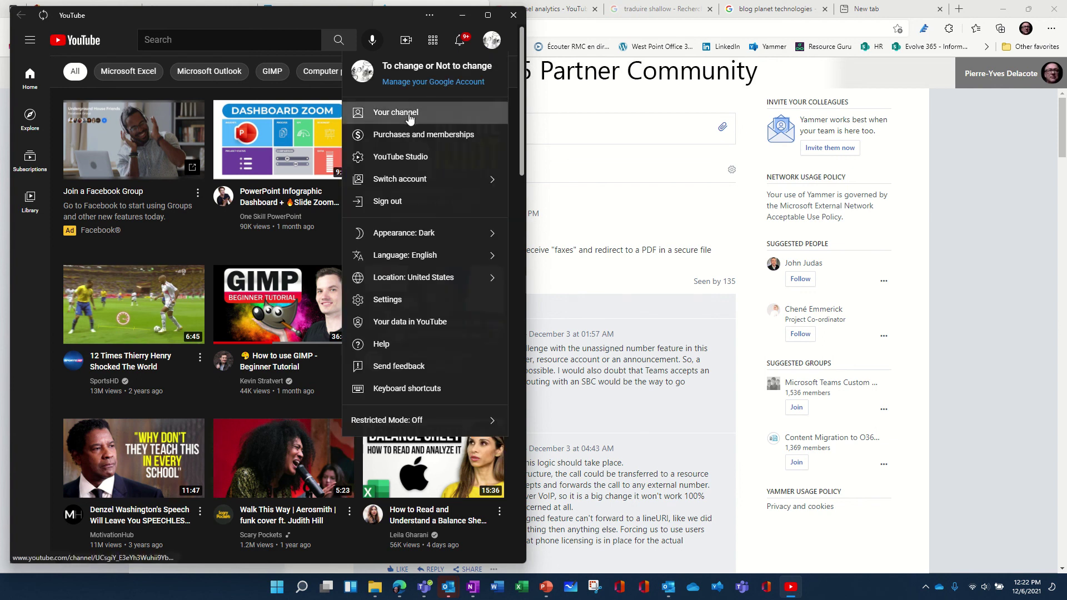
click(409, 114)
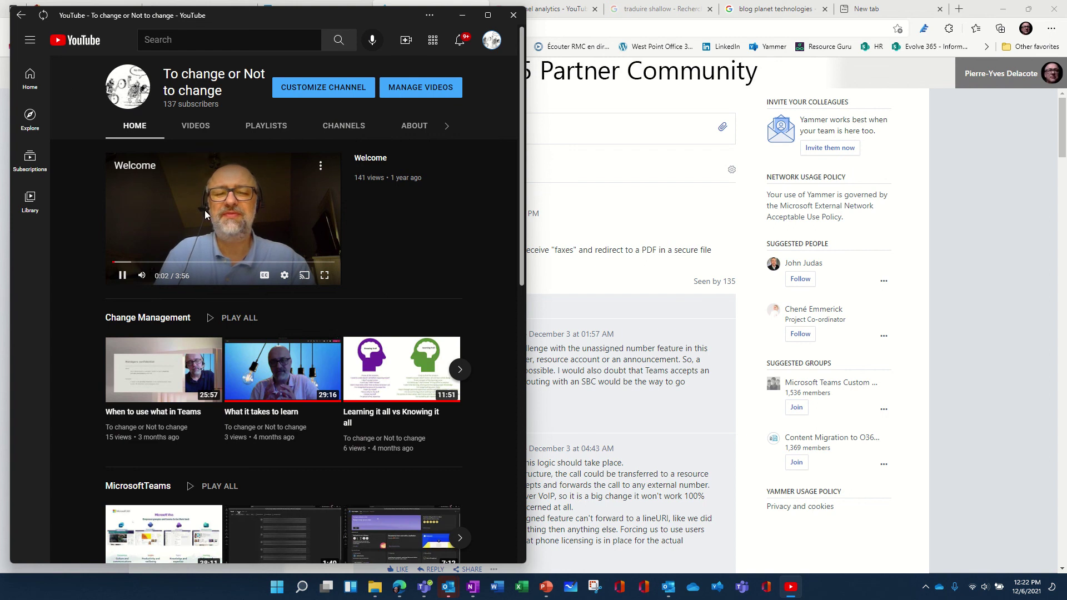
click(122, 275)
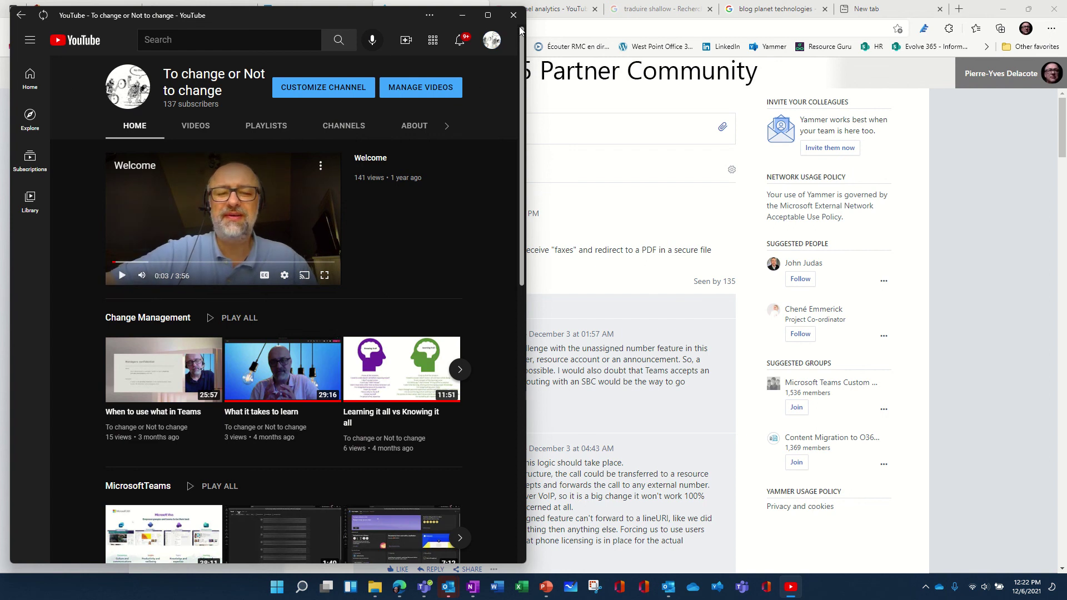
click(789, 587)
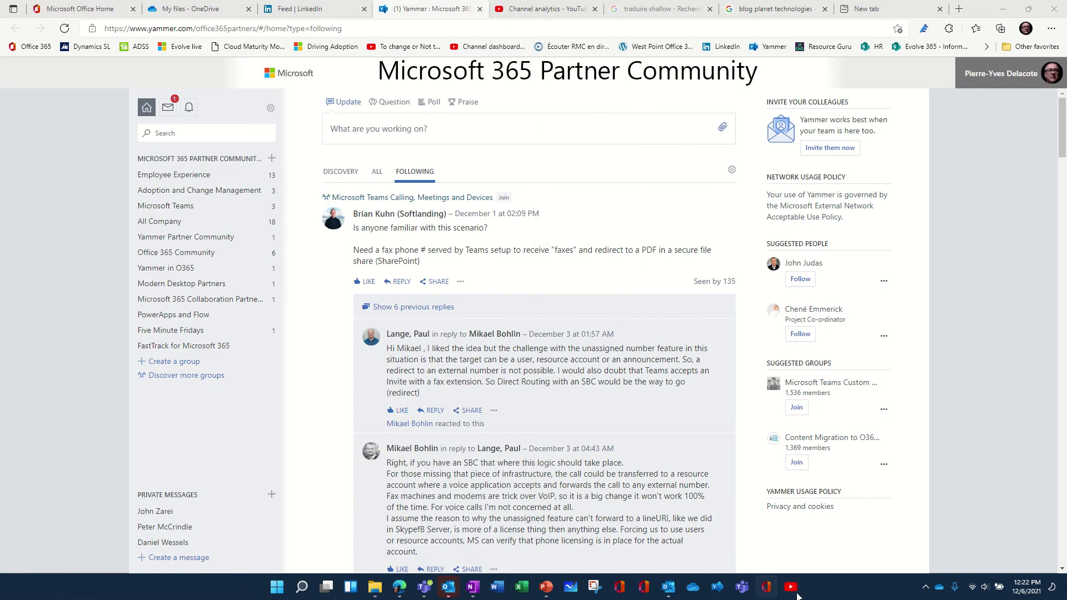
Return to the Office Home tab and unpin the duplicate Office shortcut from the taskbar.
mouse_move(425, 597)
click(106, 9)
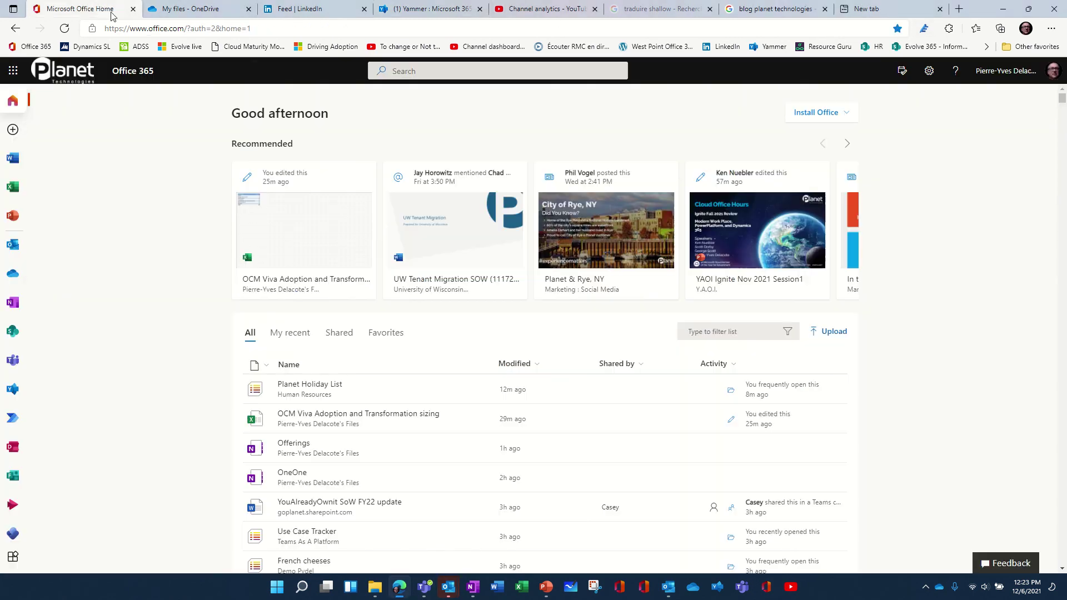
right_click(644, 592)
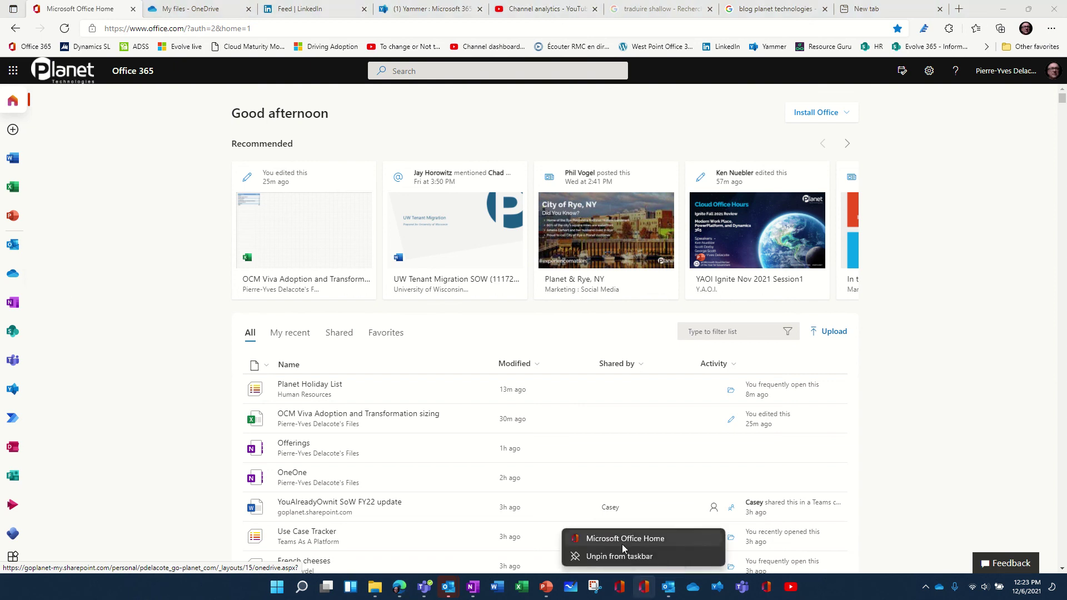
key(Escape)
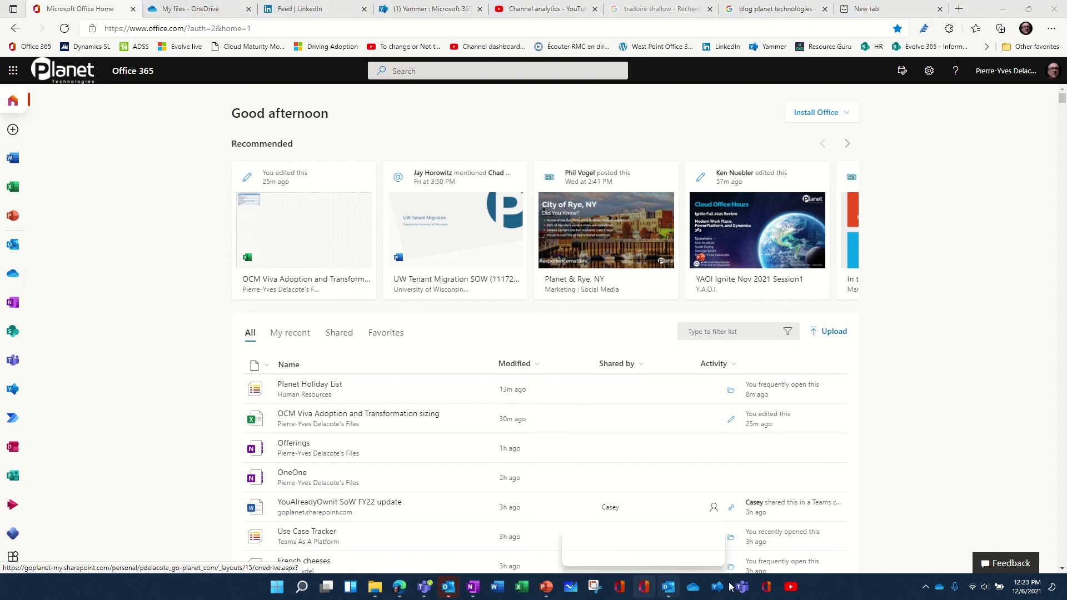
right_click(766, 589)
click(772, 559)
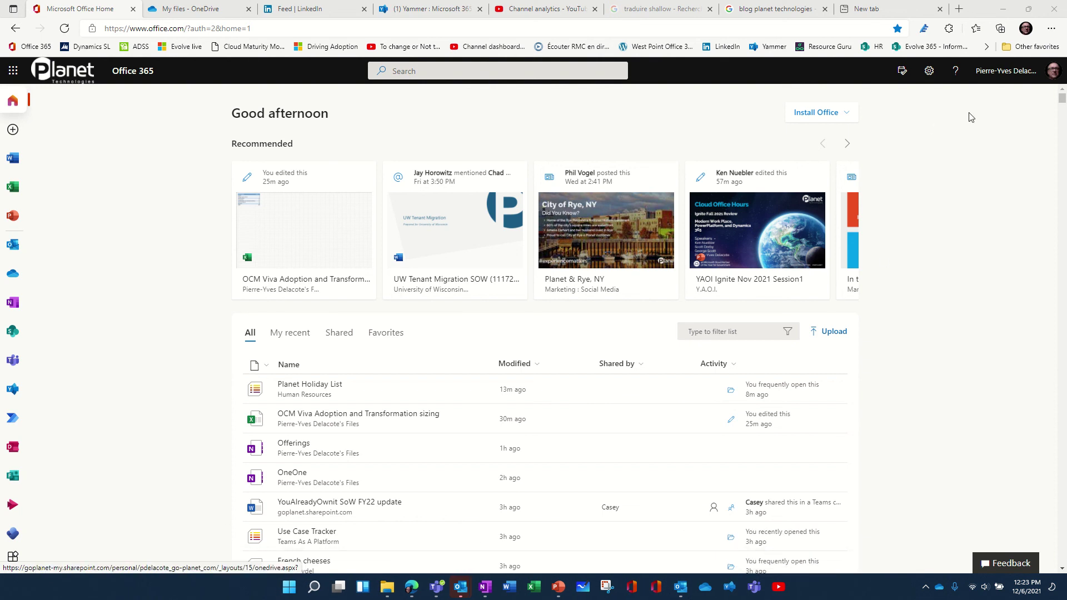
click(1052, 28)
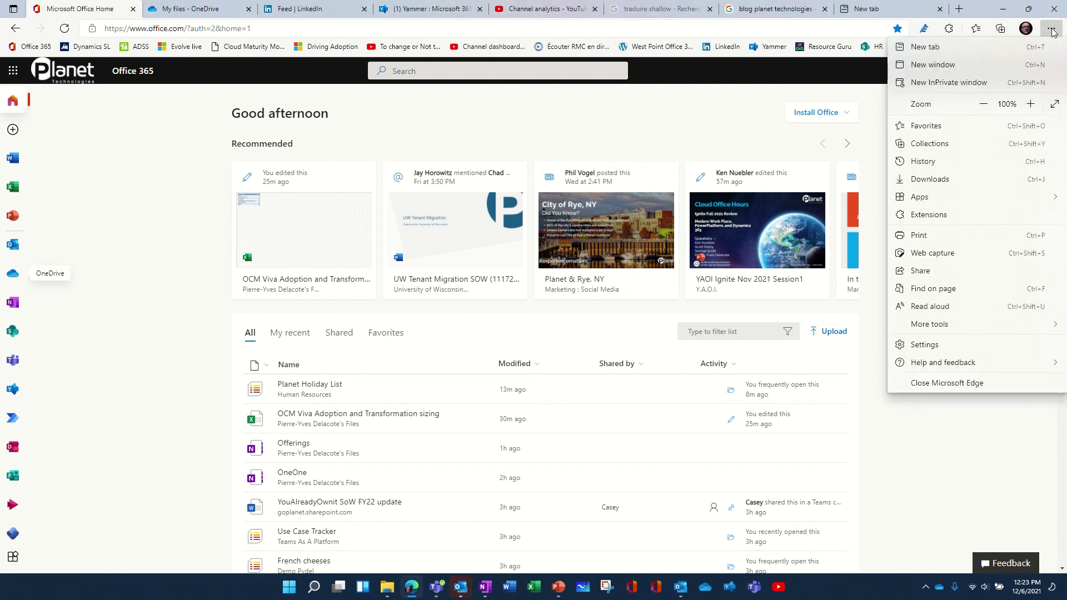
mouse_move(937, 200)
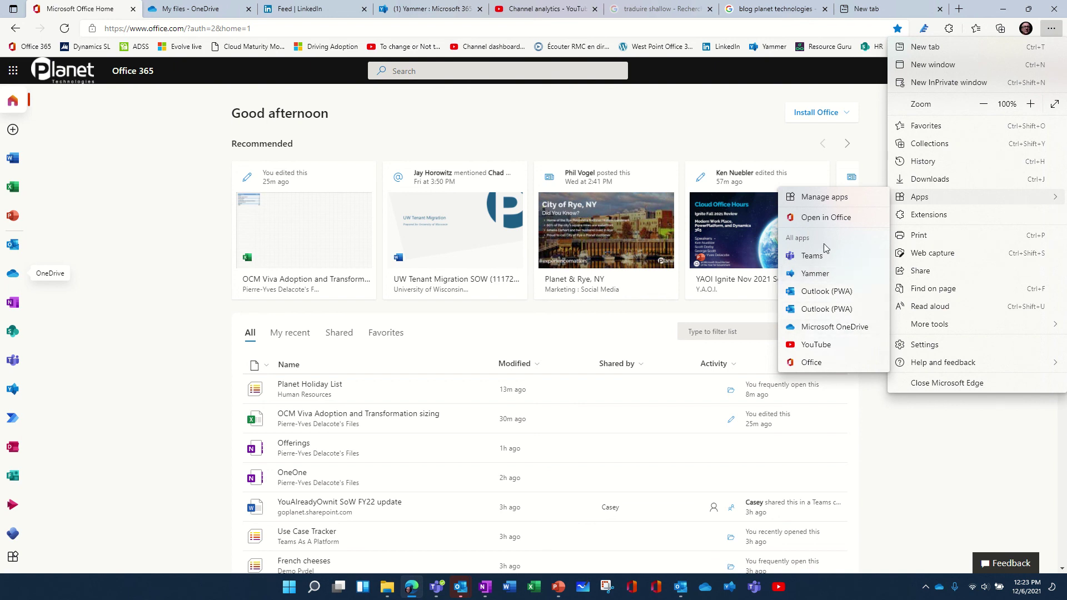
click(826, 291)
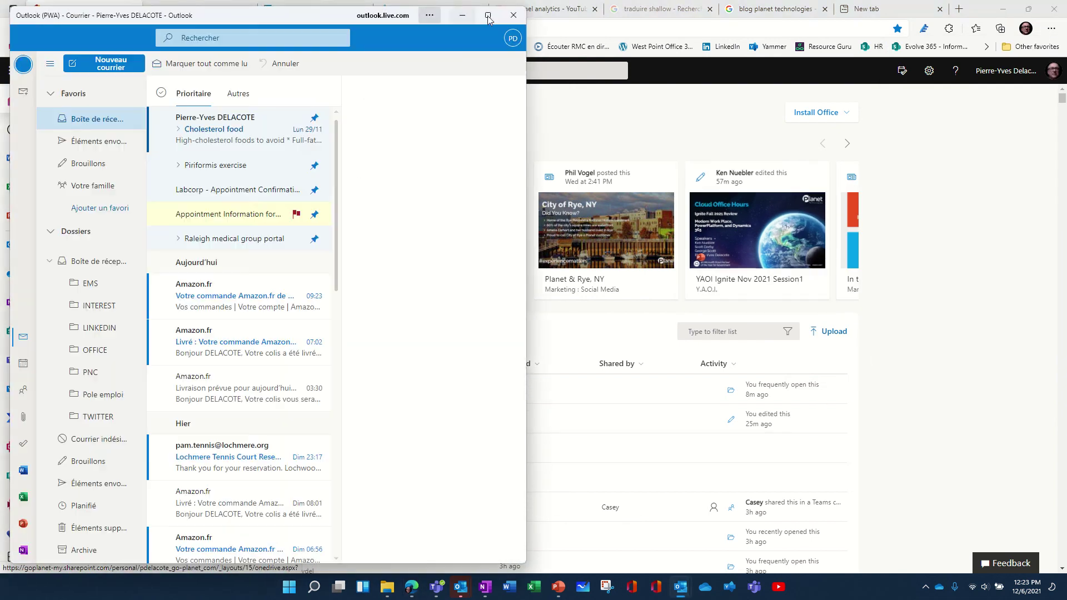
click(513, 17)
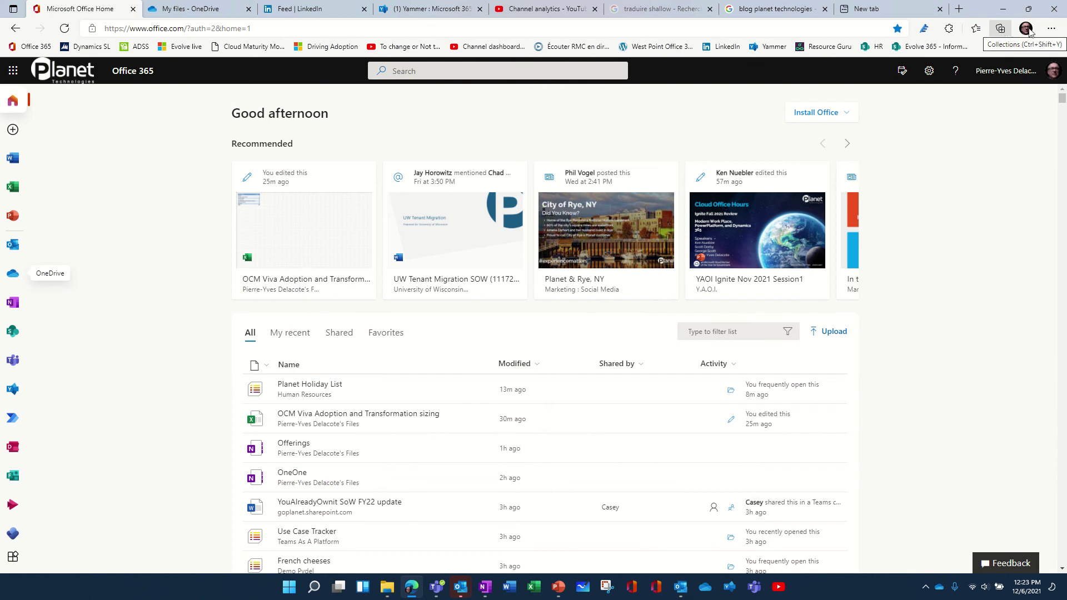
click(1051, 28)
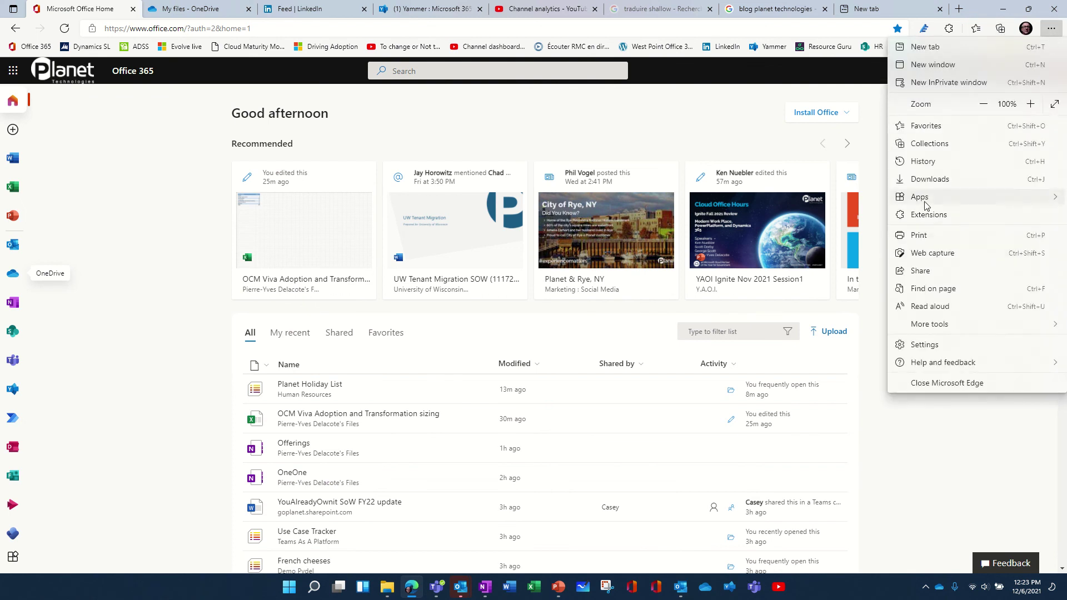
mouse_move(927, 204)
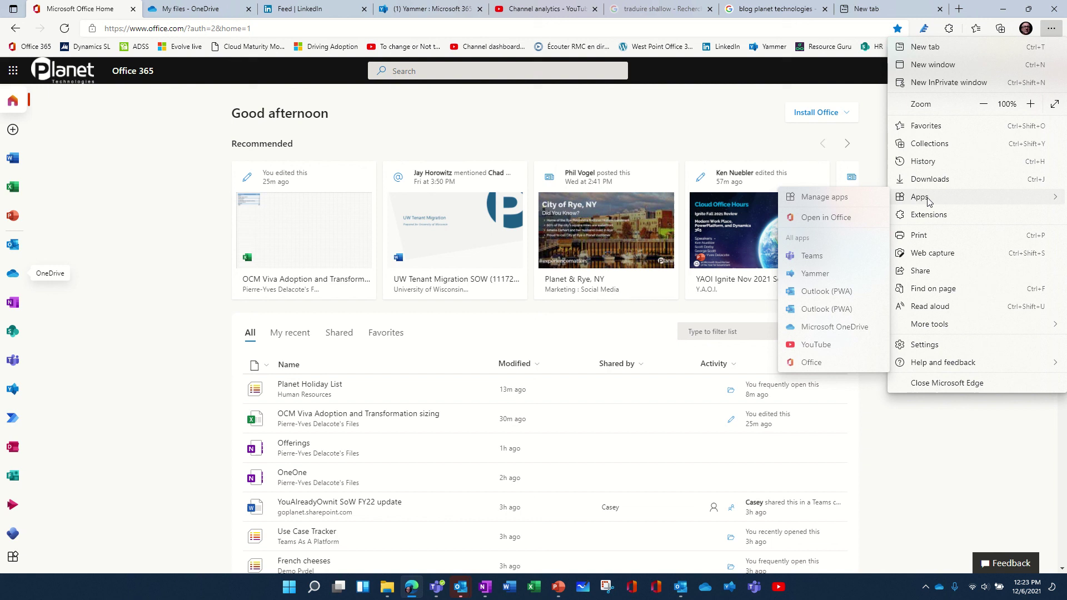
click(833, 310)
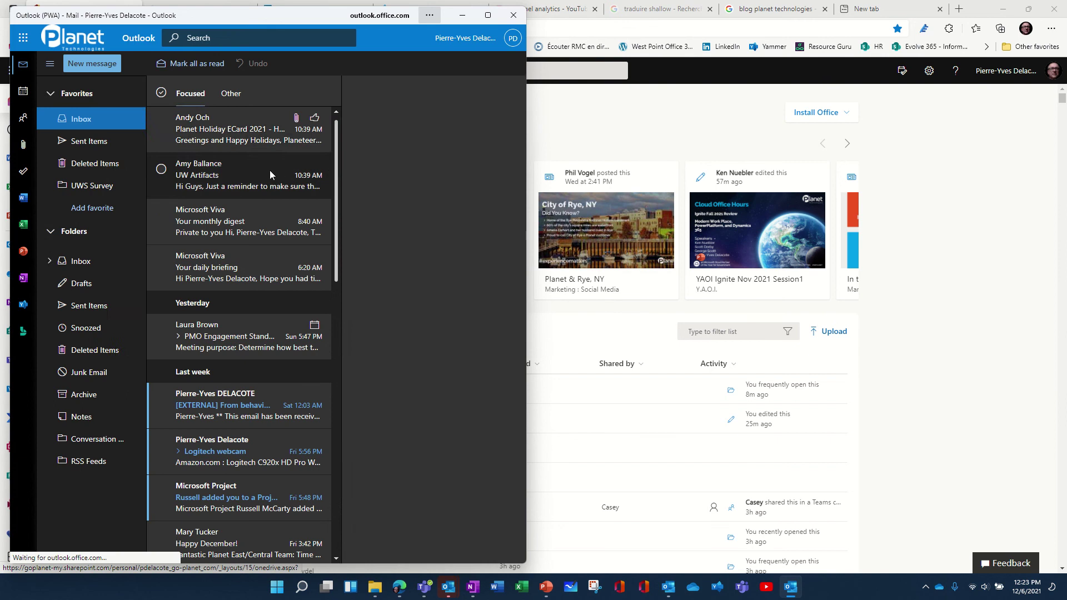
click(513, 15)
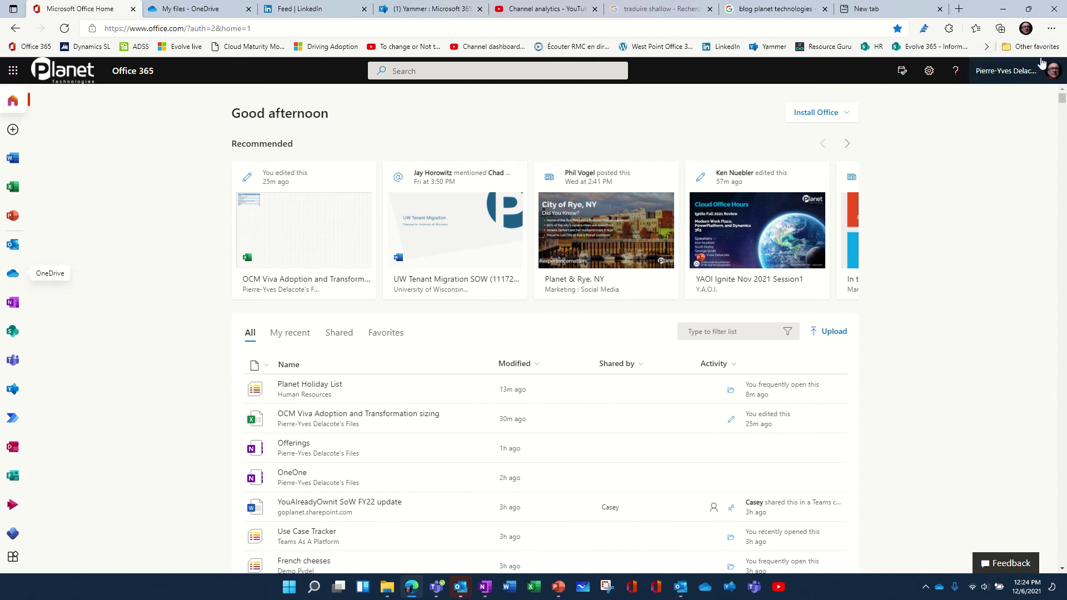
Open Edge's Settings and more menu to reach Apps > Manage apps.
click(1051, 28)
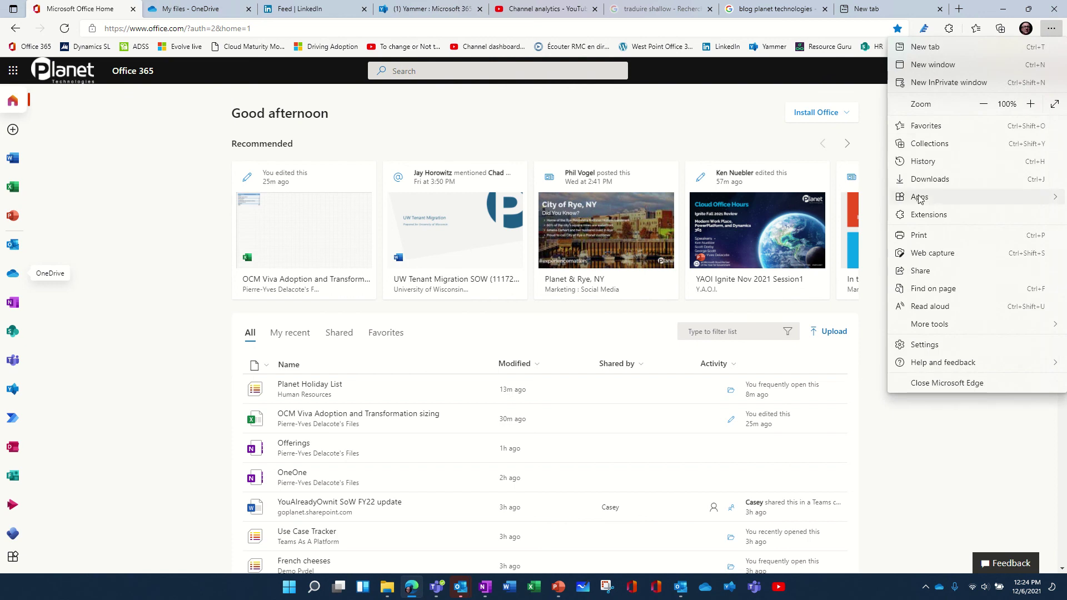
mouse_move(926, 199)
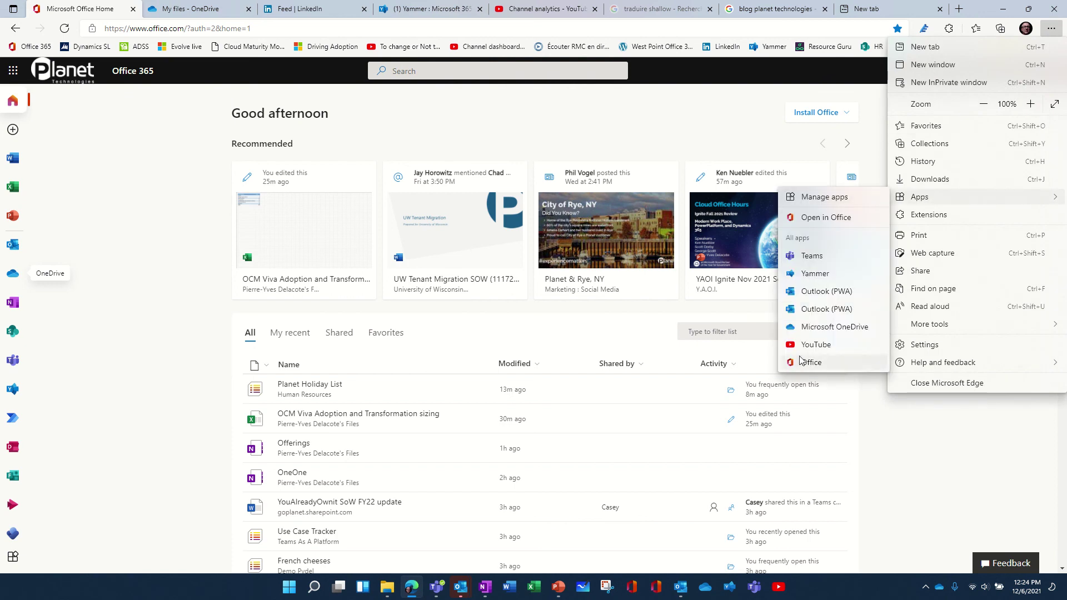